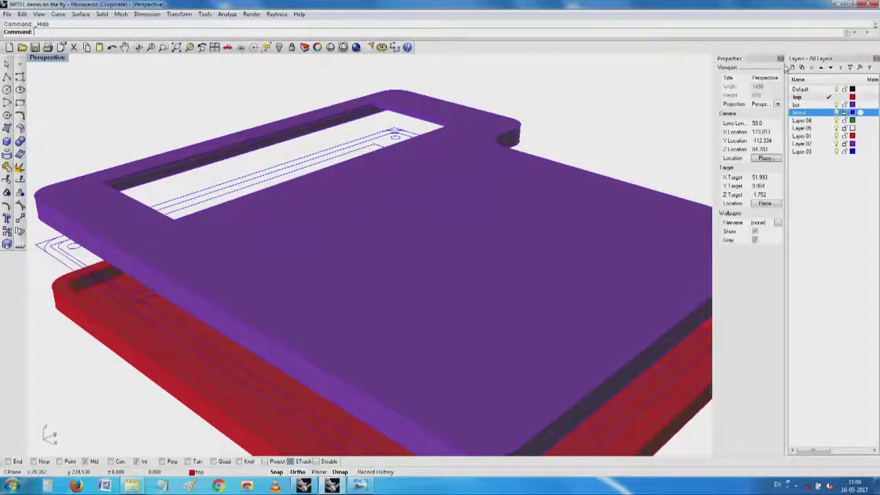
# Step: Close the viewport properties and look over the purple and red casing halves in the perspective view
pyautogui.click(781, 59)
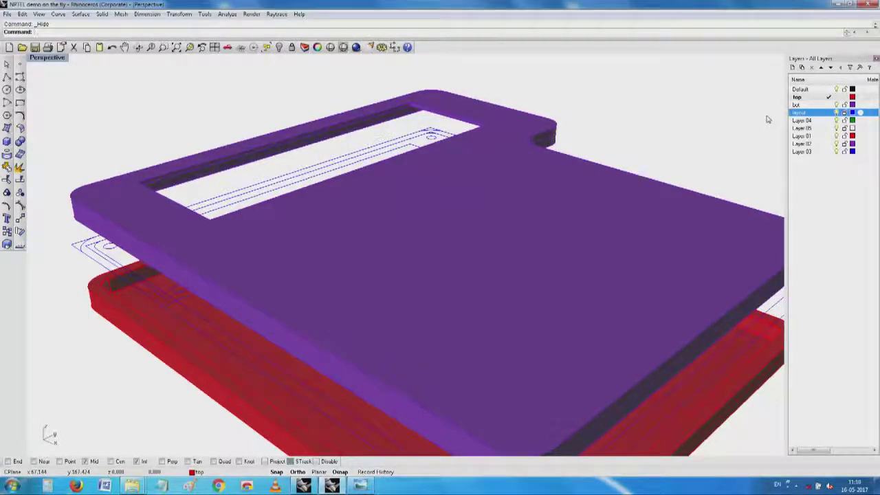
pyautogui.scroll(-2, 763, 117)
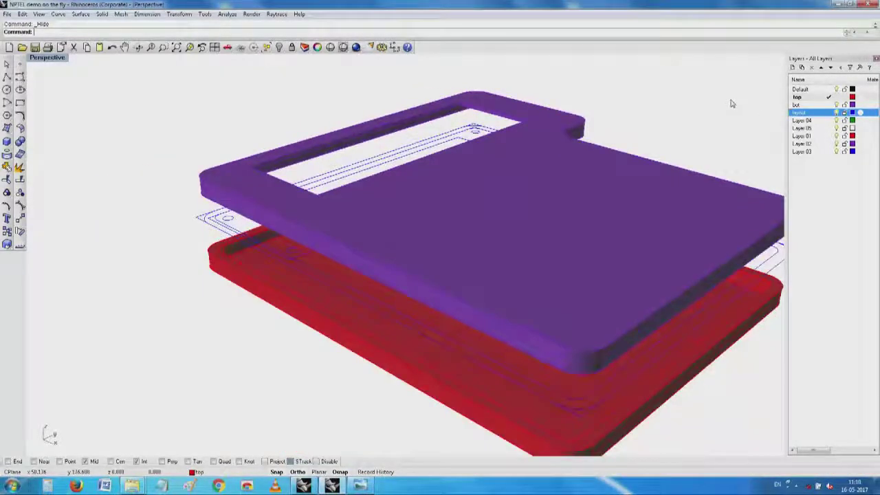
pyautogui.scroll(-3, 742, 92)
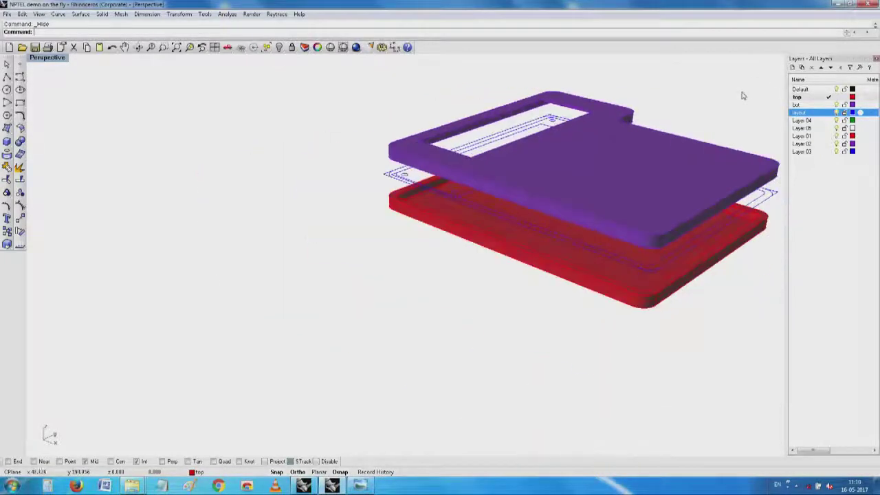
pyautogui.scroll(5, 741, 92)
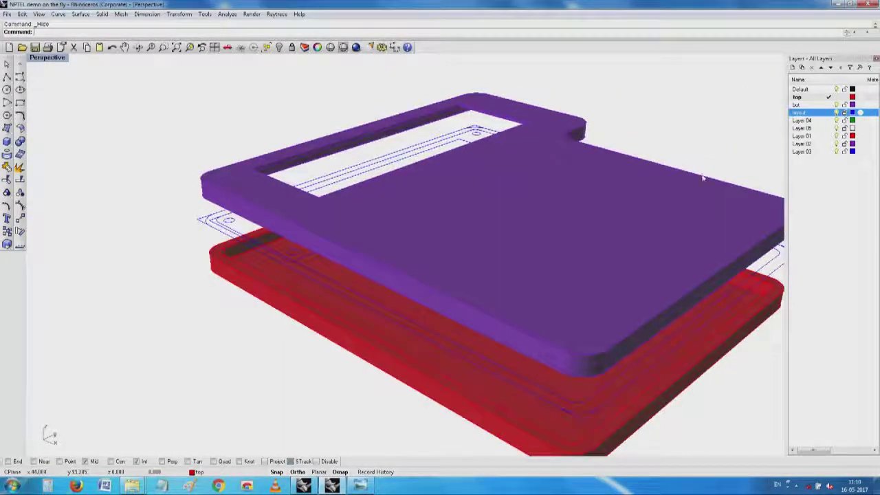
pyautogui.moveTo(695, 196)
pyautogui.mouseDown(button='right')
pyautogui.moveTo(687, 112)
pyautogui.moveTo(698, 197)
pyautogui.mouseUp(button='right')
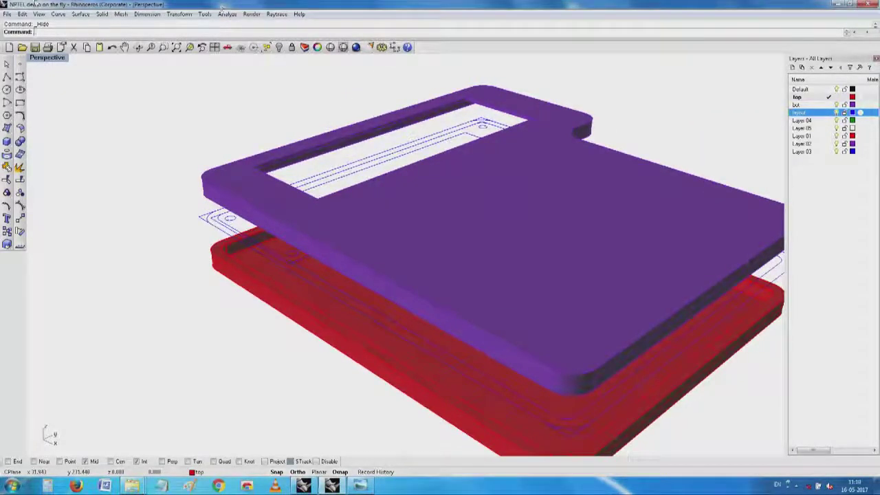
# Step: Open the recent file Demo.3dm without saving the changes to NPTEL demo on the fly
pyautogui.click(6, 14)
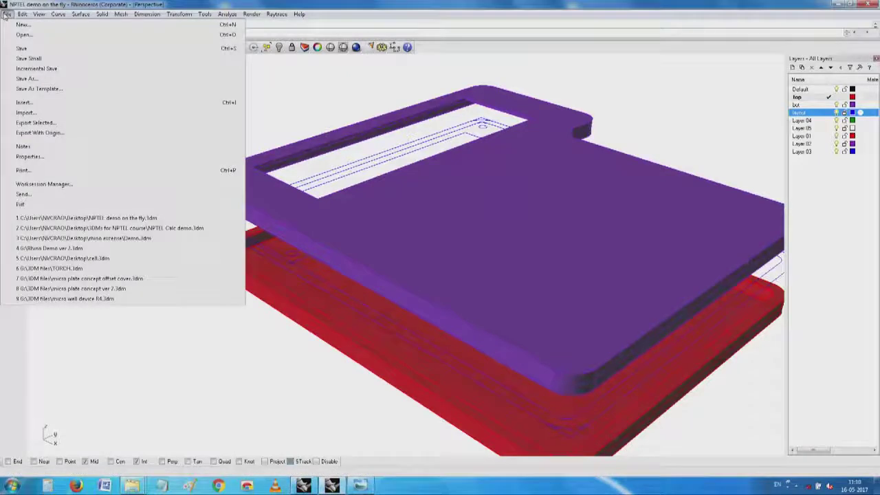
pyautogui.click(136, 238)
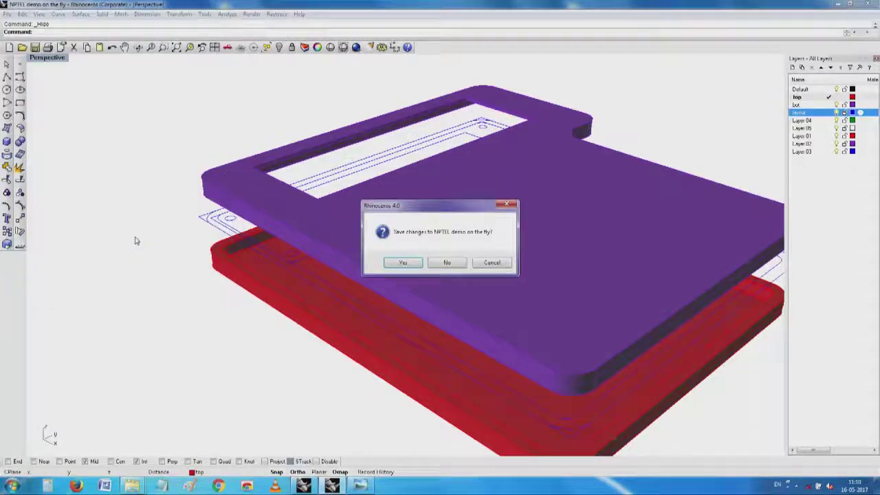
pyautogui.click(442, 265)
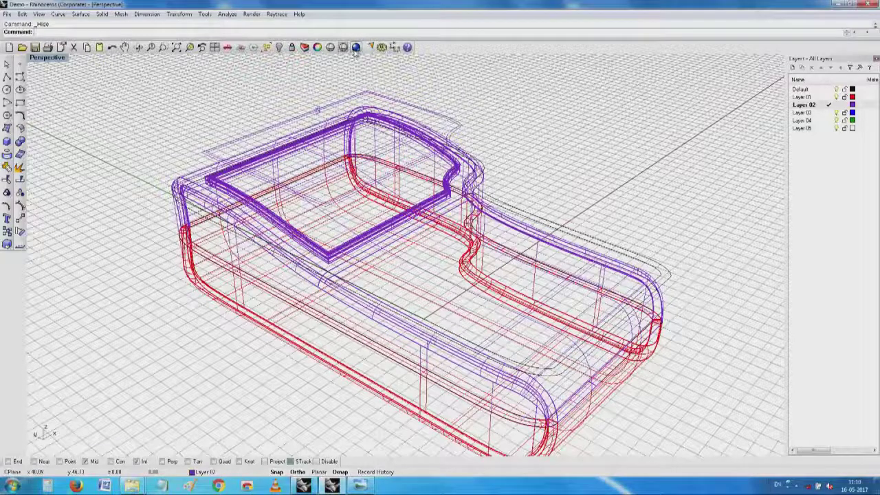
# Step: Switch the perspective viewport to Rendered display and view the assembled device at an angle
pyautogui.click(55, 59)
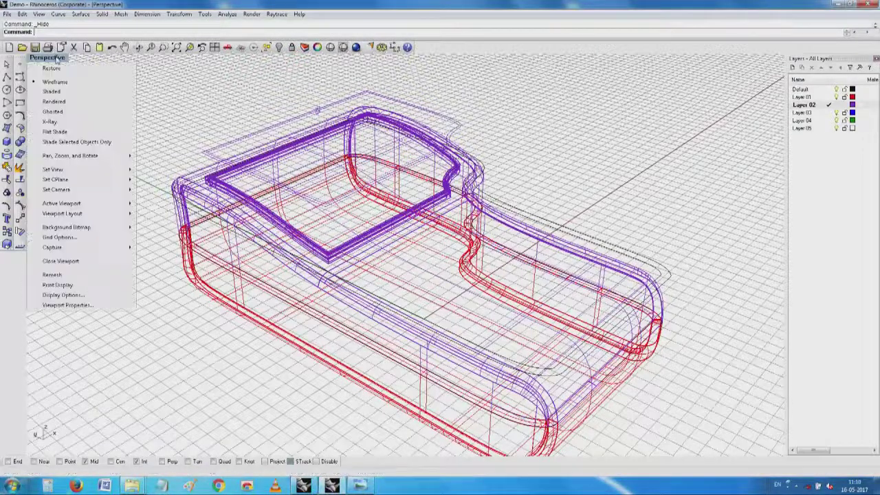
pyautogui.click(69, 103)
pyautogui.moveTo(469, 146); pyautogui.dragTo(535, 140, button='right')
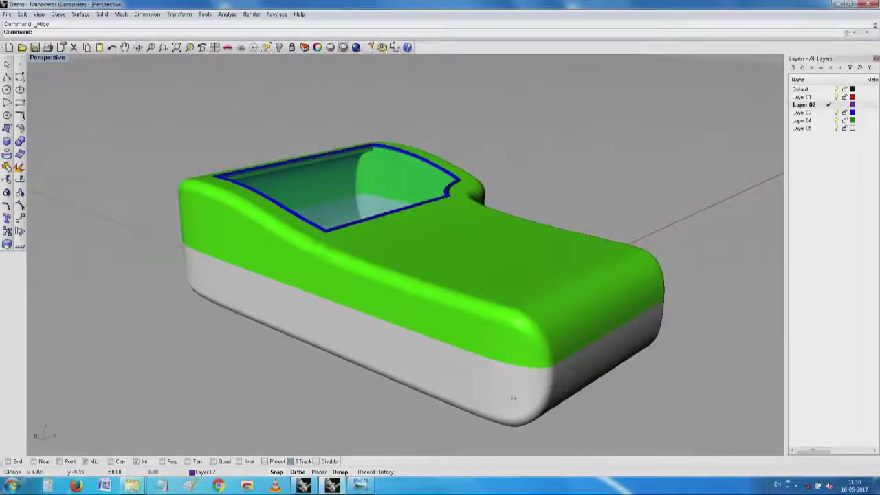
# Step: Hide the white lower casing and inspect the inside of the green top cover
pyautogui.click(510, 431)
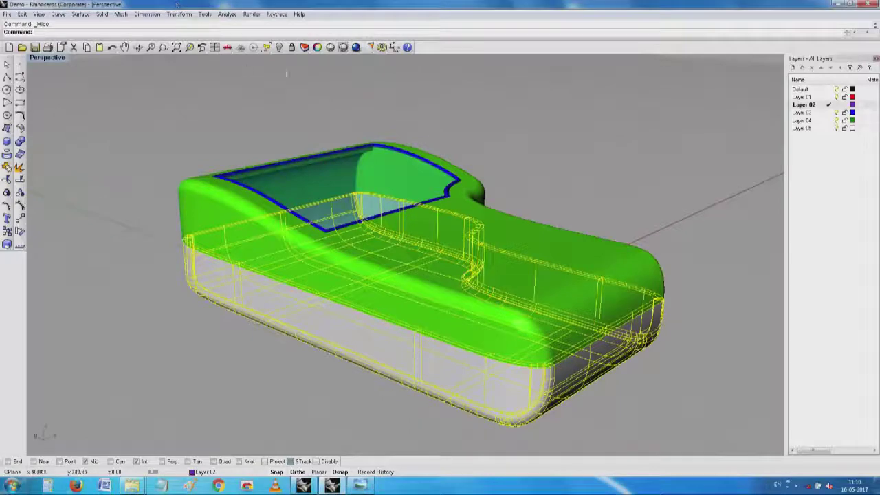
pyautogui.click(279, 46)
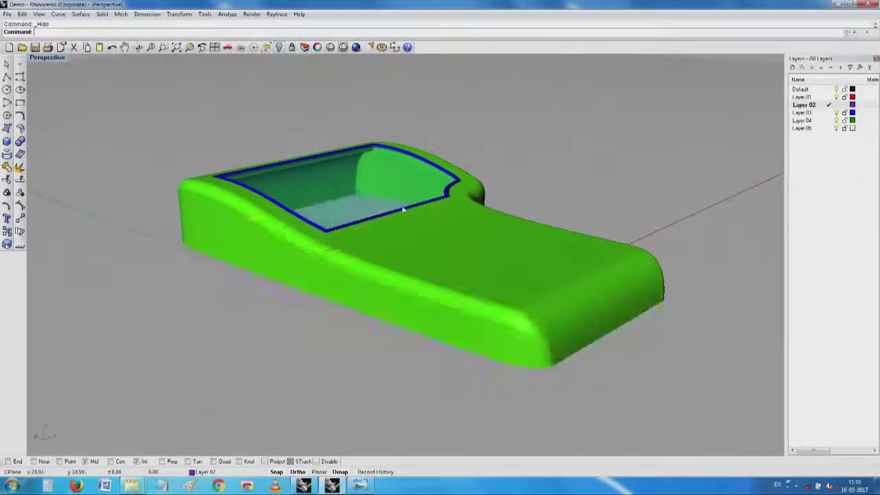
pyautogui.moveTo(412, 275); pyautogui.dragTo(426, 240, button='right')
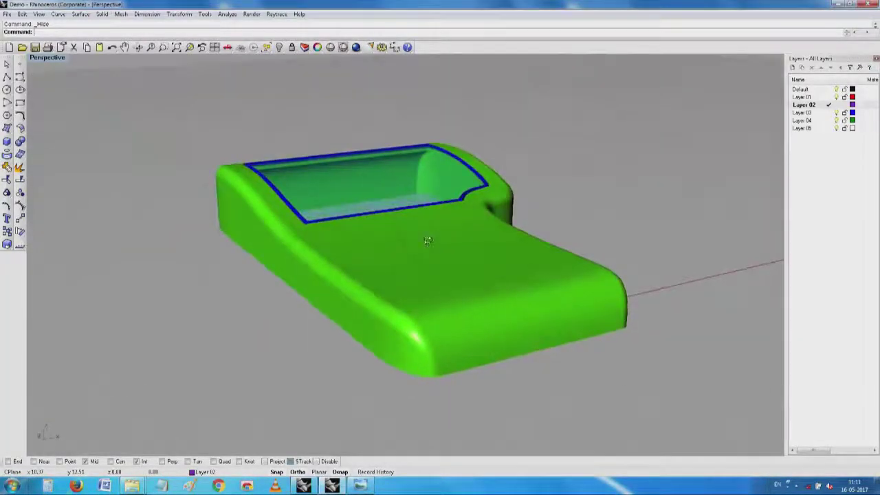
pyautogui.scroll(5, 522, 242)
pyautogui.scroll(-4, 523, 242)
pyautogui.moveTo(449, 310); pyautogui.dragTo(600, 406, button='right')
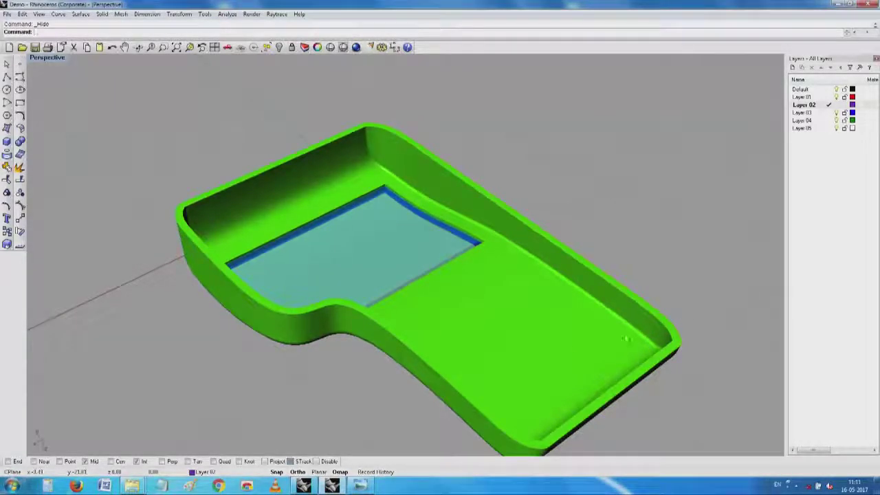
# Step: Open the recent file NPTEL Calc demo.3dm without saving the changes to Demo
pyautogui.click(870, 4)
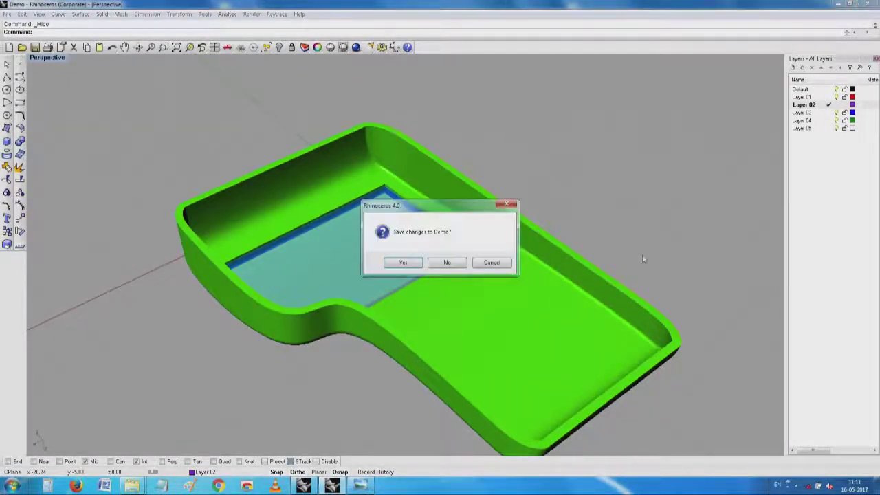
pyautogui.click(493, 265)
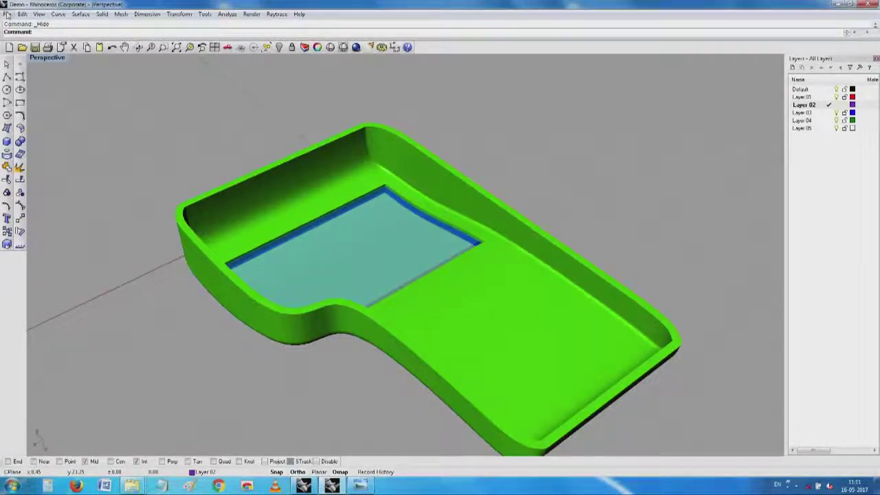
pyautogui.click(8, 14)
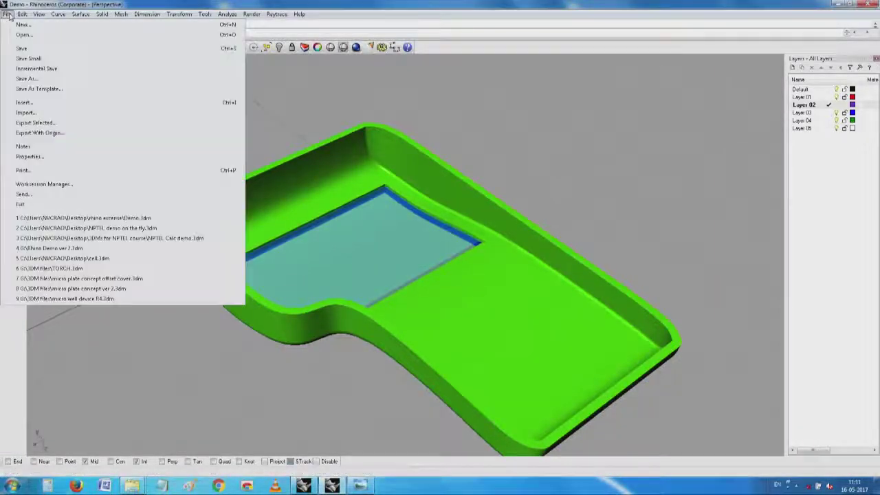
pyautogui.click(99, 240)
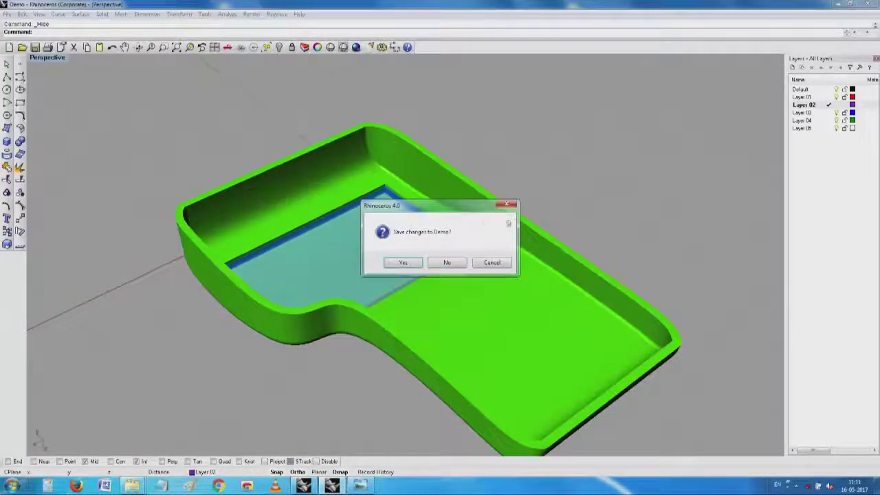
pyautogui.click(446, 263)
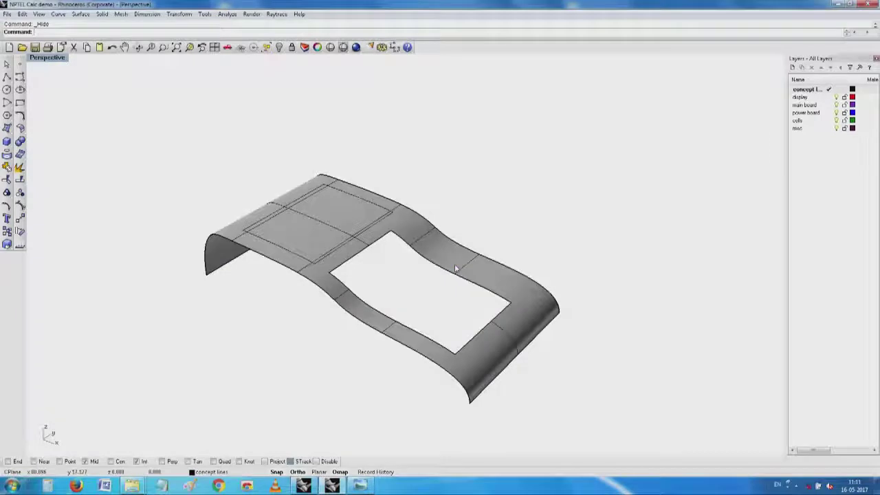
# Step: Show all hidden objects, and hide the curved grey surface so that only the concept curves are displayed
pyautogui.click(279, 48)
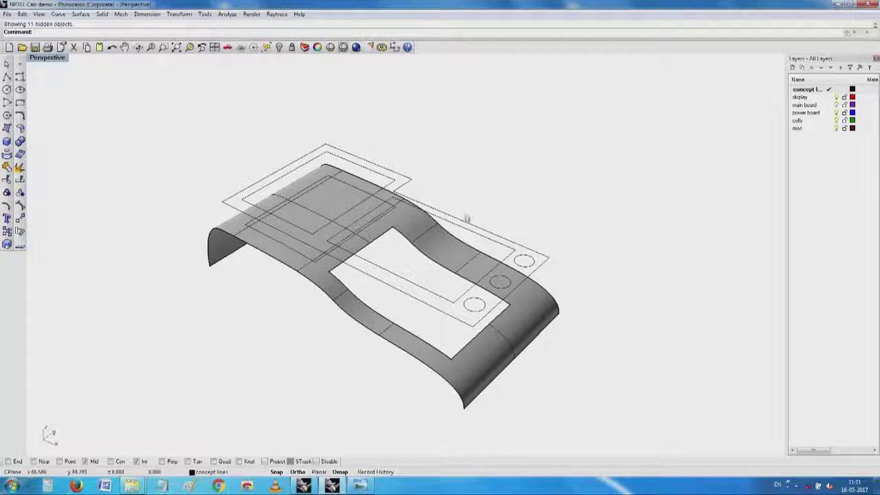
pyautogui.click(424, 238)
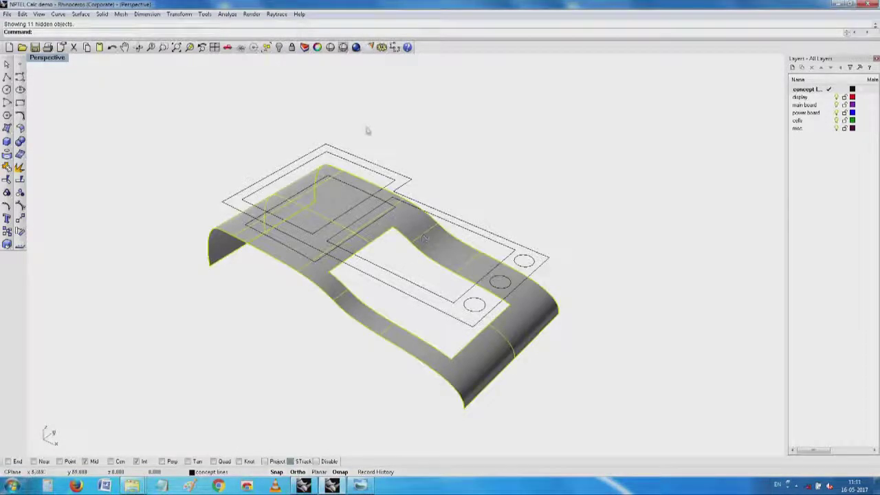
pyautogui.click(279, 50)
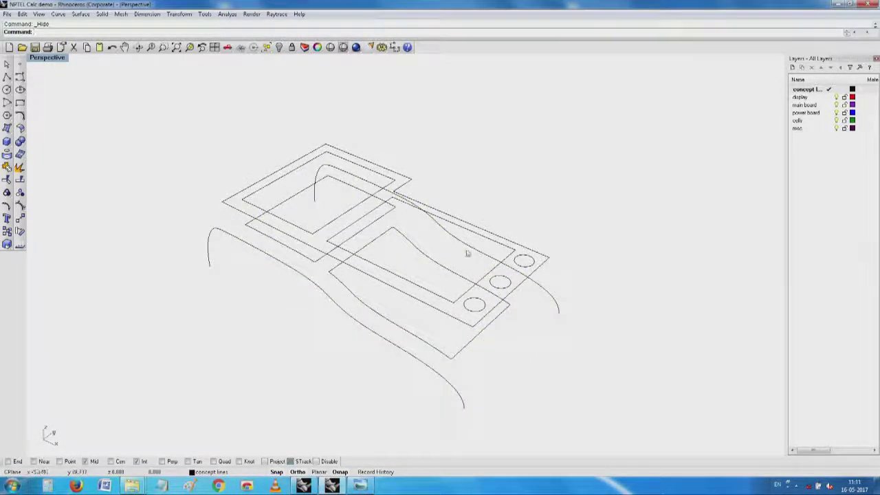
pyautogui.moveTo(556, 334); pyautogui.dragTo(609, 287, button='right')
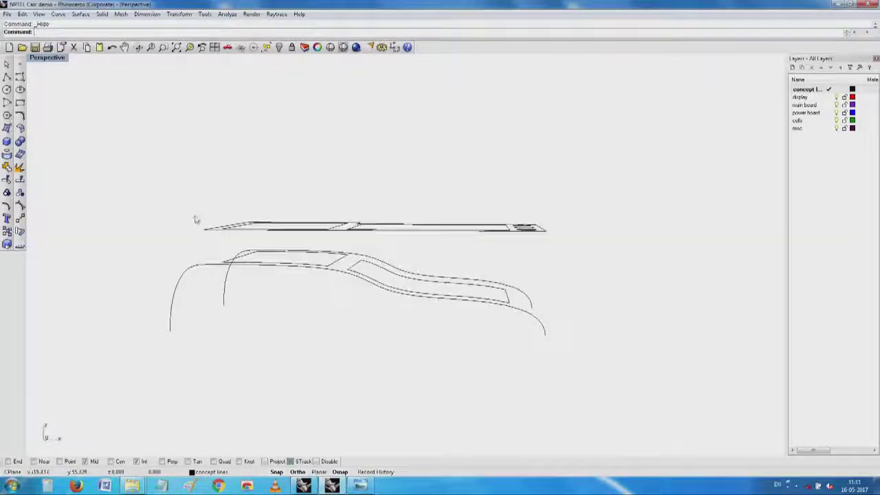
# Step: Examine the wavy profile curve in the maximized Front view, and return to the maximized Perspective view
pyautogui.doubleClick(49, 58)
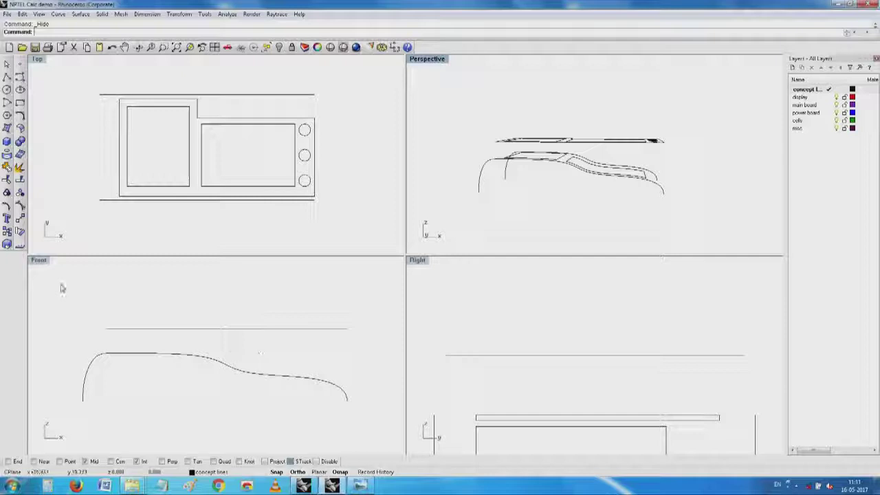
pyautogui.click(43, 266)
pyautogui.doubleClick(40, 262)
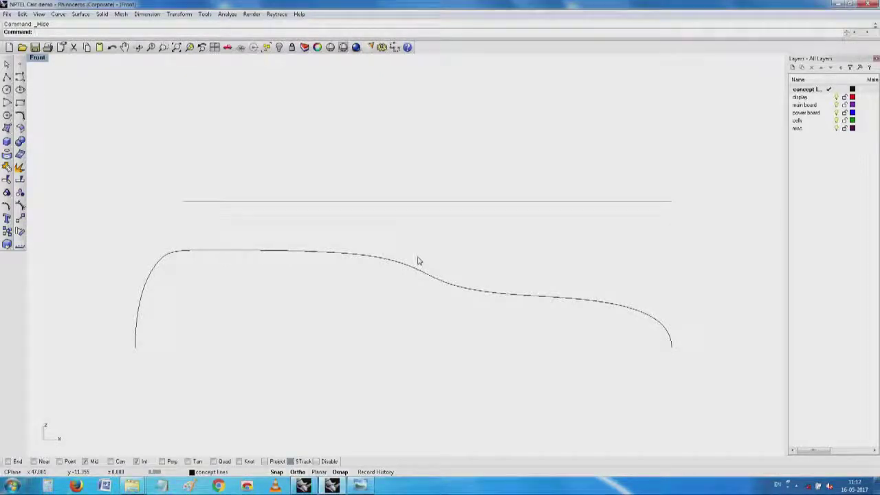
pyautogui.doubleClick(39, 57)
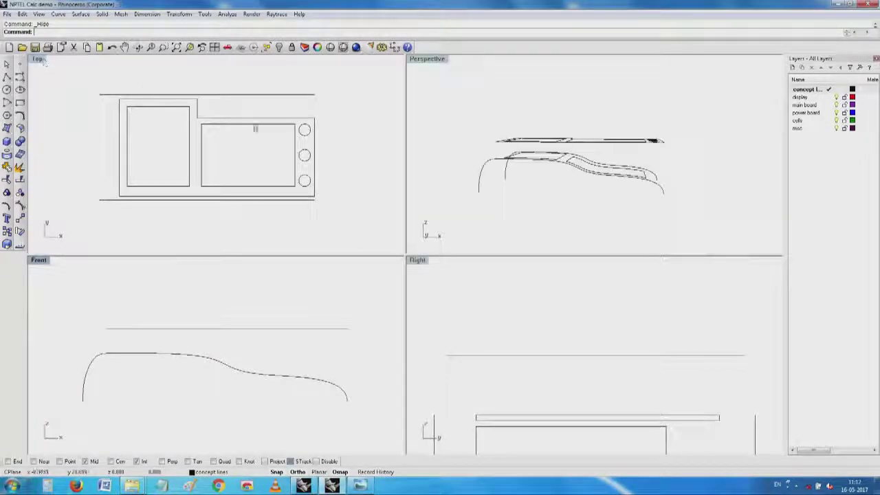
pyautogui.doubleClick(430, 58)
pyautogui.moveTo(430, 82); pyautogui.dragTo(399, 123, button='right')
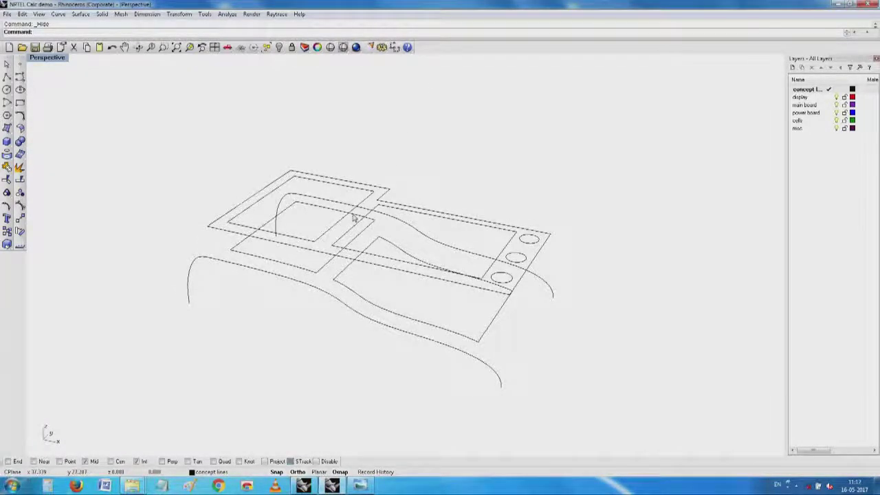
# Step: Show the hidden grey surface again and view its cutout up close
pyautogui.rightClick(279, 50)
pyautogui.moveTo(592, 281); pyautogui.dragTo(678, 282, button='right')
pyautogui.scroll(2, 582, 295)
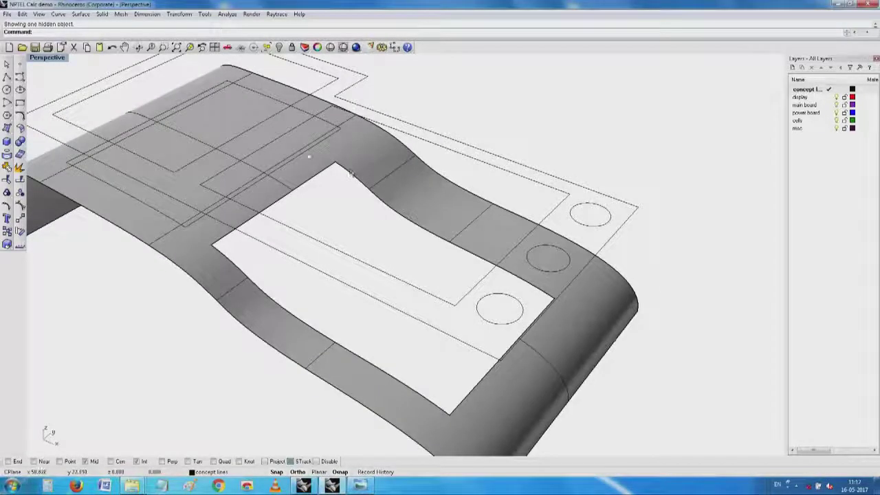
# Step: Examine the flat layout outlines over the surface in the maximized Top view, and return to the maximized Perspective view
pyautogui.doubleClick(45, 60)
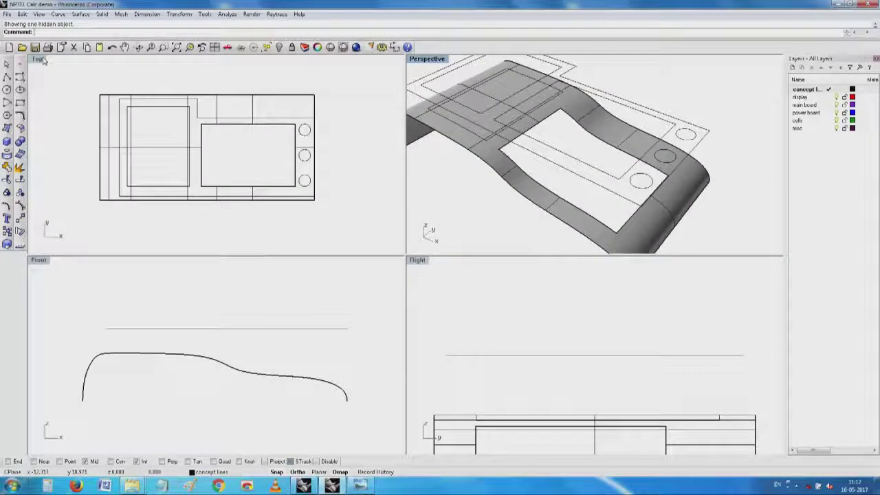
pyautogui.doubleClick(42, 61)
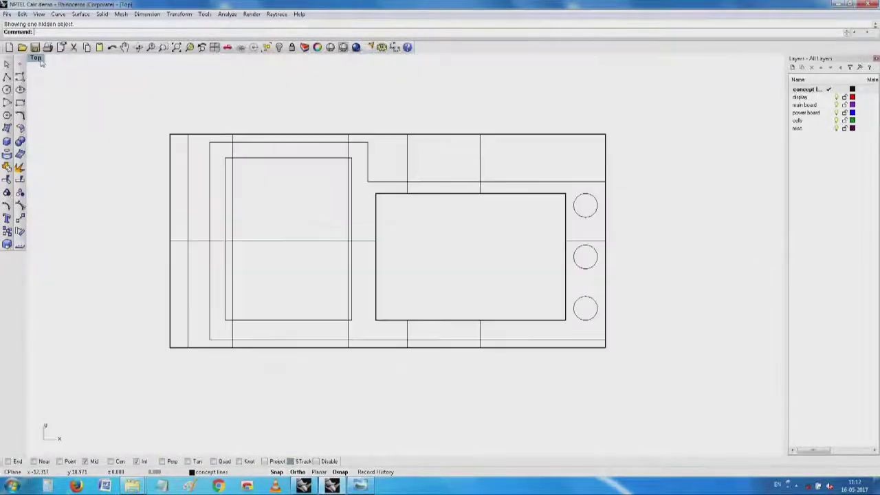
pyautogui.scroll(2, 342, 192)
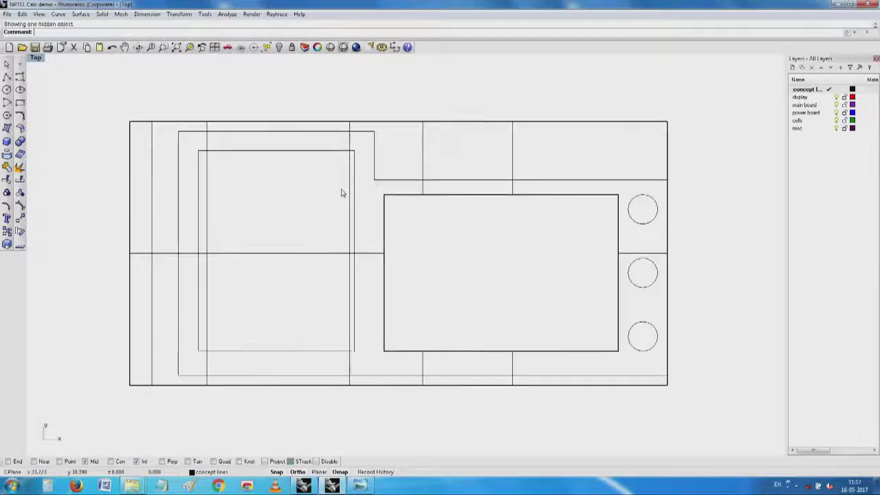
pyautogui.doubleClick(37, 59)
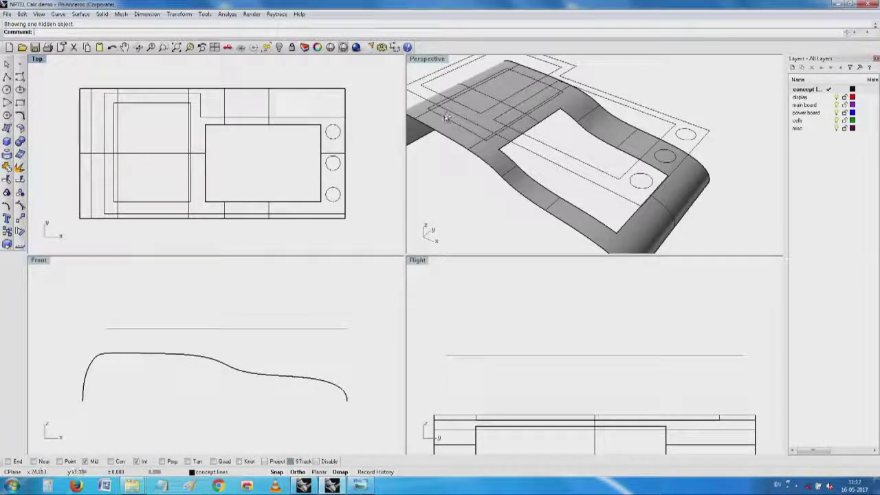
pyautogui.click(439, 60)
pyautogui.doubleClick(439, 60)
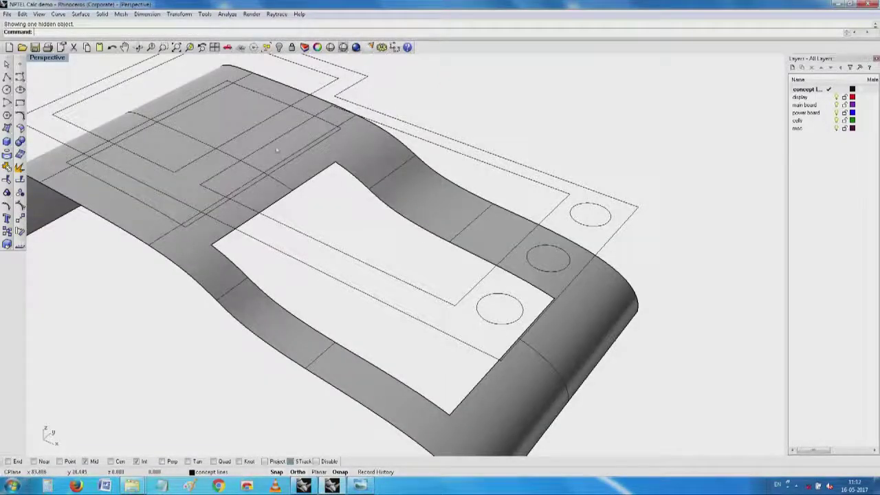
# Step: Try moving the curved grey surface away from its underlying curves, and undo the move
pyautogui.click(234, 96)
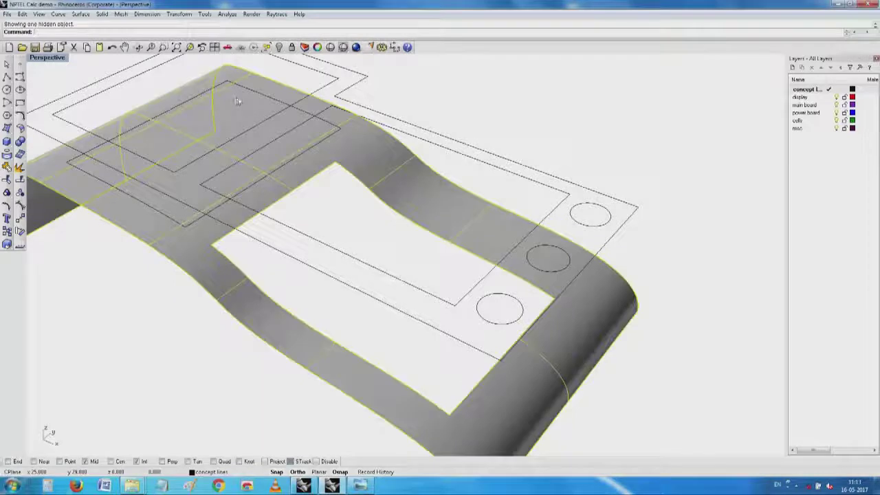
pyautogui.click(259, 98)
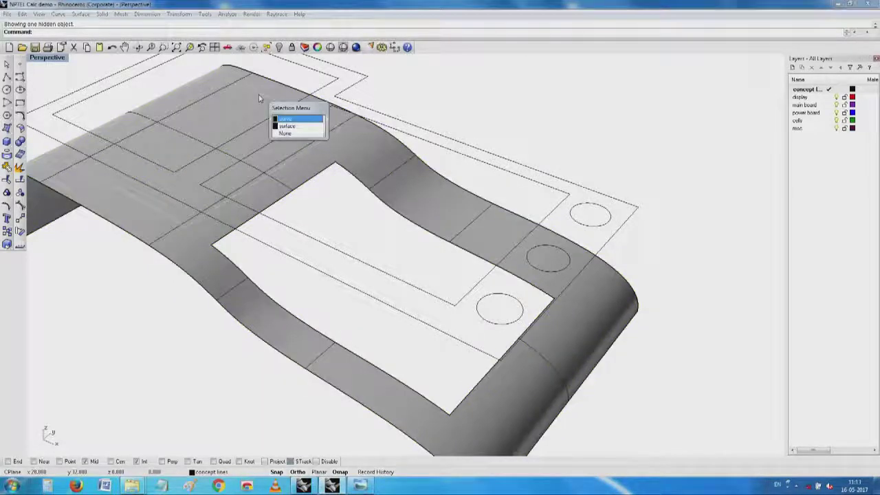
pyautogui.click(290, 126)
pyautogui.moveTo(223, 115); pyautogui.dragTo(627, 227)
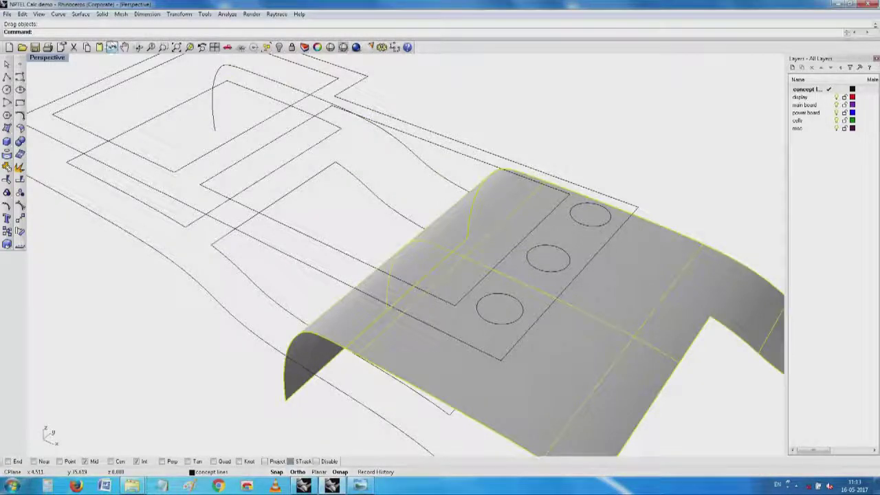
pyautogui.click(111, 47)
# Step: Hide the flat layout outlines floating above the curved surface, including the leftover ones at its far end
pyautogui.moveTo(538, 112); pyautogui.dragTo(559, 111, button='right')
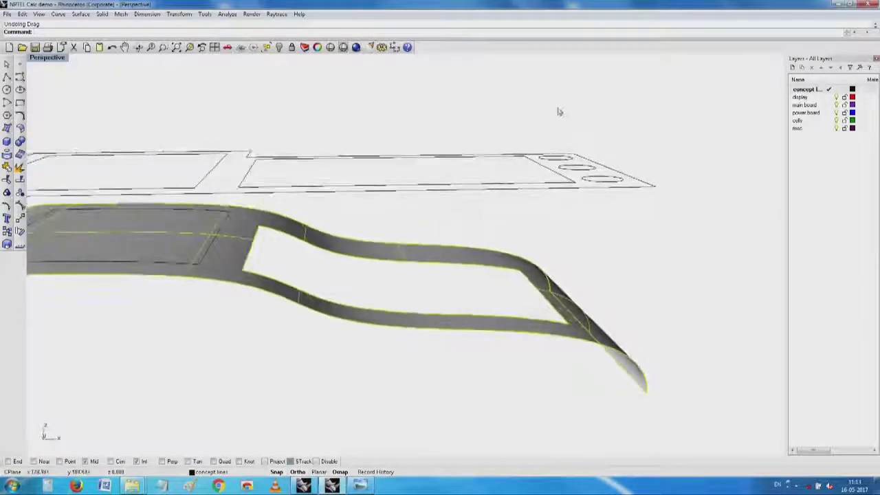
pyautogui.moveTo(674, 122); pyautogui.dragTo(138, 200)
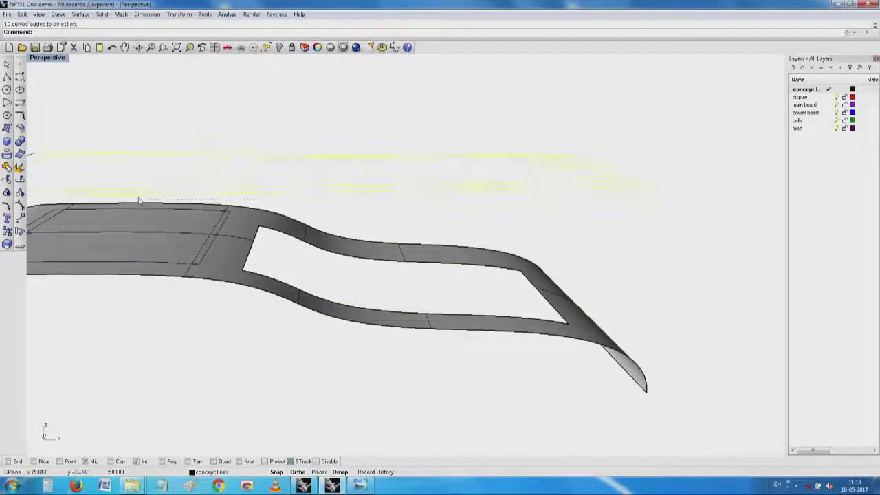
pyautogui.click(279, 47)
pyautogui.moveTo(206, 103); pyautogui.dragTo(128, 124, button='right')
pyautogui.moveTo(128, 138); pyautogui.dragTo(21, 176)
pyautogui.click(279, 47)
pyautogui.scroll(-1, 230, 146)
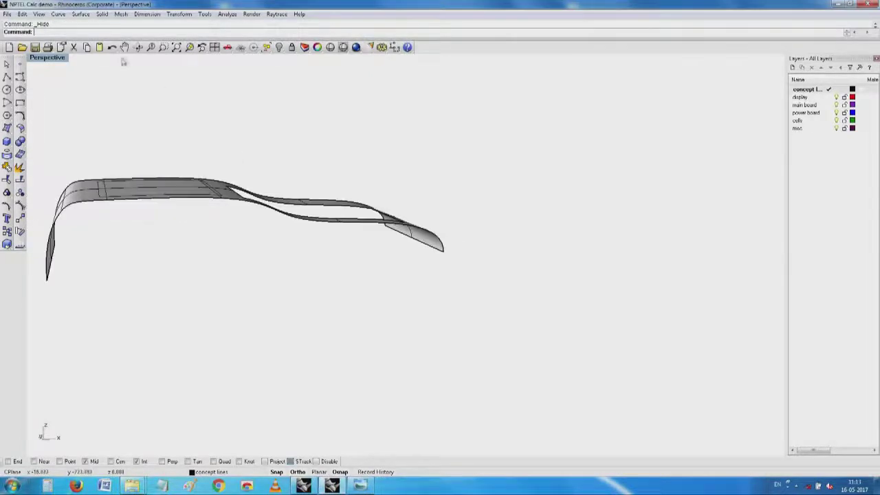
# Step: Check the surface and its remaining rectangle outline in the four-viewport layout, and return to the maximized Perspective view
pyautogui.doubleClick(48, 58)
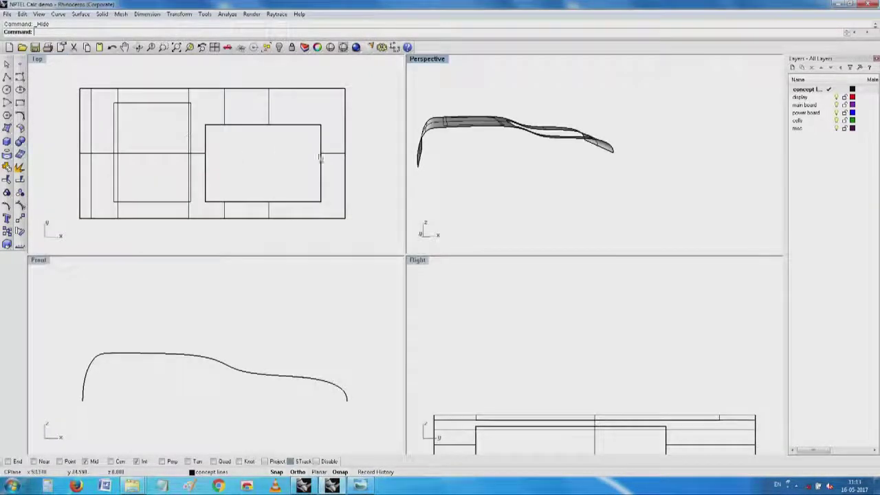
pyautogui.doubleClick(433, 60)
pyautogui.moveTo(448, 83); pyautogui.dragTo(382, 141, button='right')
pyautogui.click(229, 126)
pyautogui.click(509, 92)
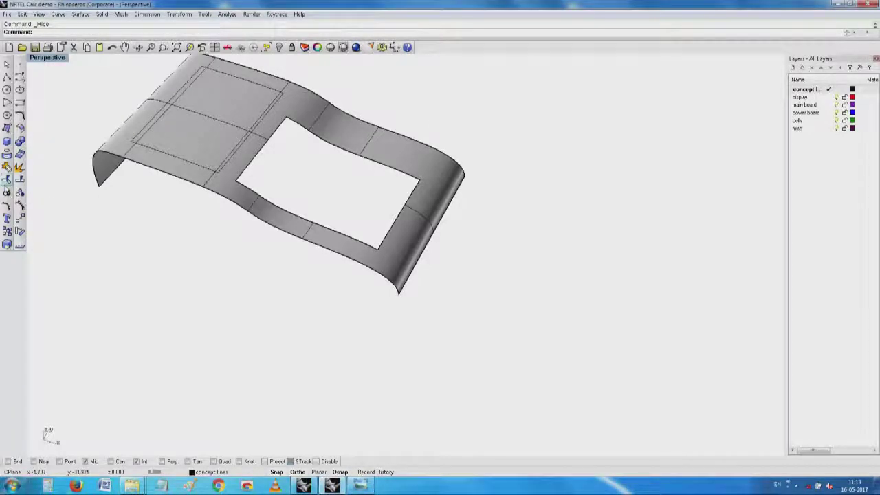
# Step: Split the curved surface using the rectangular outline beside the existing cutout as the cutting object
pyautogui.click(20, 180)
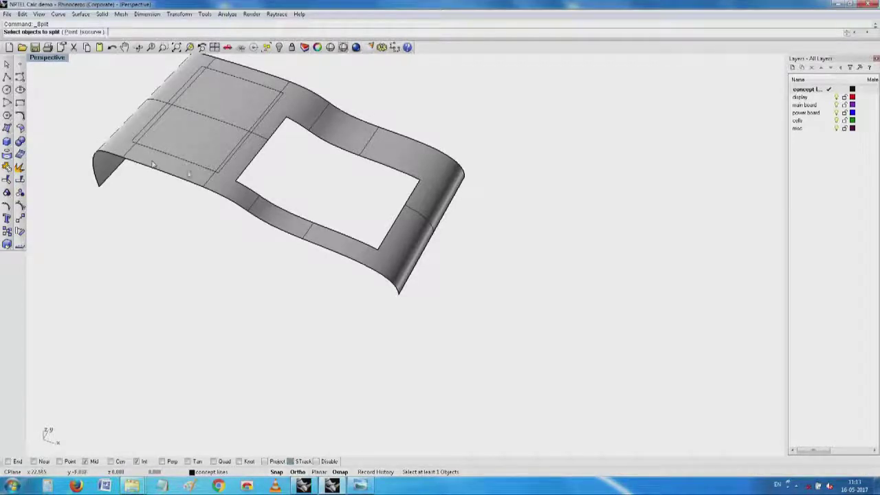
pyautogui.click(208, 187)
pyautogui.press('Return')
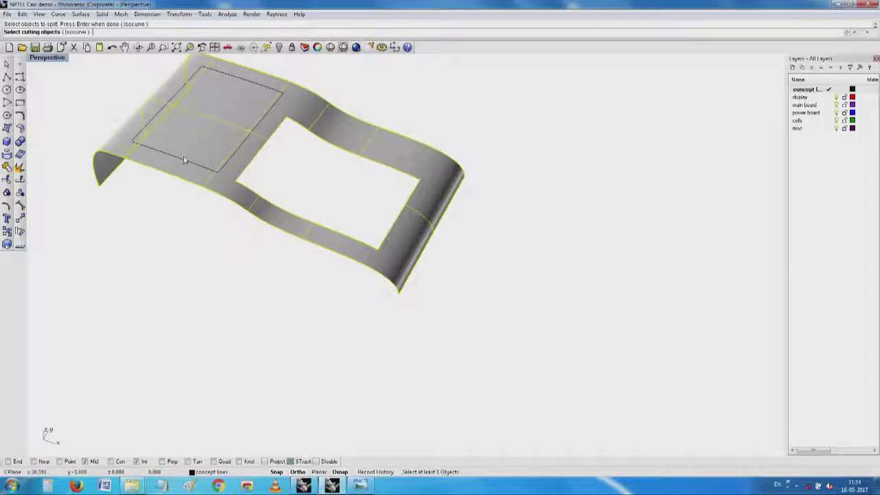
pyautogui.click(183, 161)
pyautogui.press('Return')
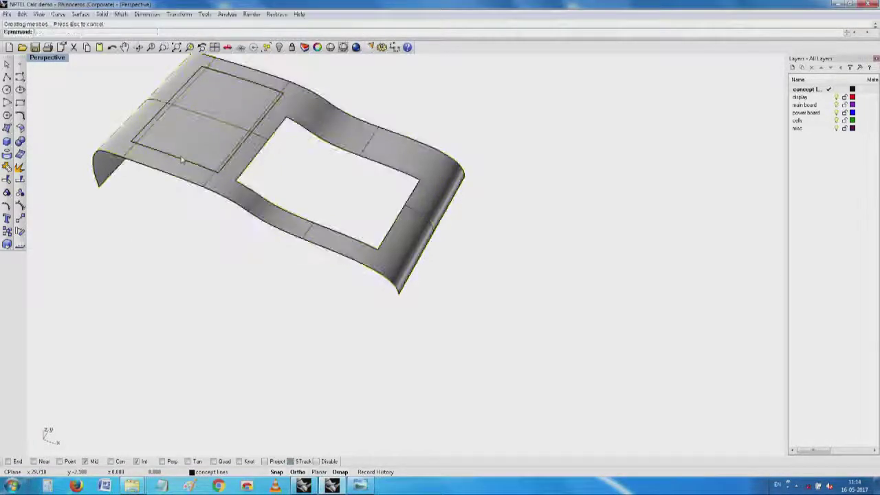
# Step: Move the split-off rectangular panel out in front of the casing surface, and view the resulting opening
pyautogui.click(200, 117)
pyautogui.moveTo(200, 117); pyautogui.dragTo(117, 212)
pyautogui.moveTo(180, 244); pyautogui.dragTo(180, 278)
pyautogui.moveTo(246, 303); pyautogui.dragTo(277, 289, button='right')
pyautogui.click(279, 289)
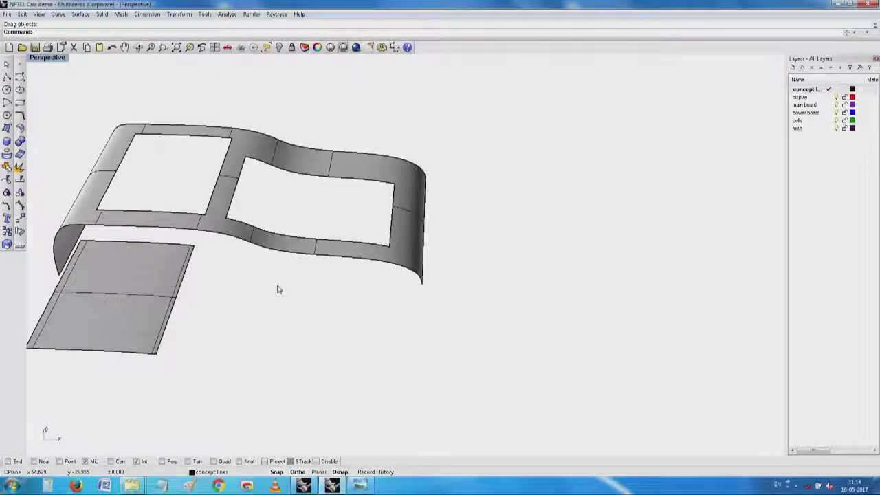
pyautogui.moveTo(344, 316); pyautogui.dragTo(298, 312, button='right')
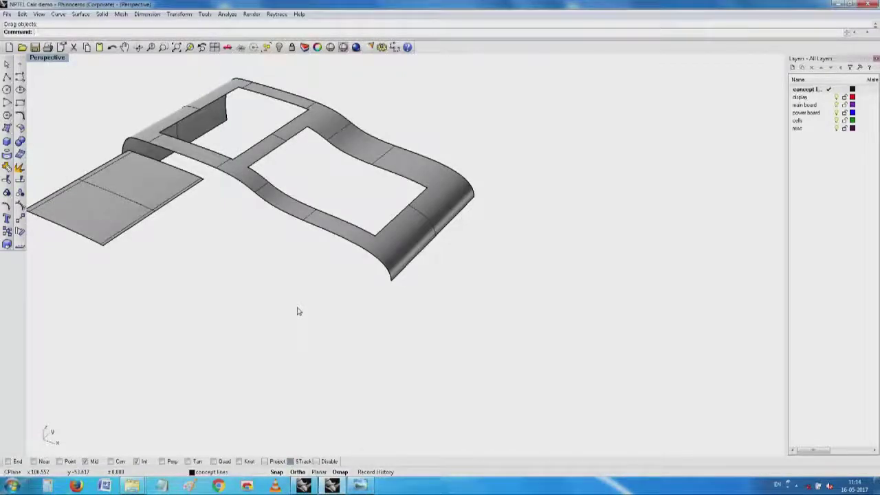
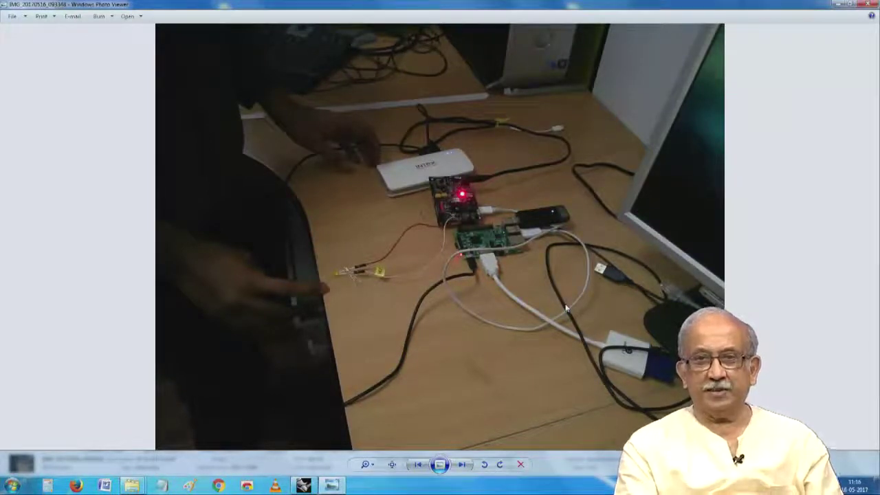
# Step: Examine the photos of the wired circuit boards, power bank and LED up close in Windows Photo Viewer
pyautogui.scroll(3, 543, 287)
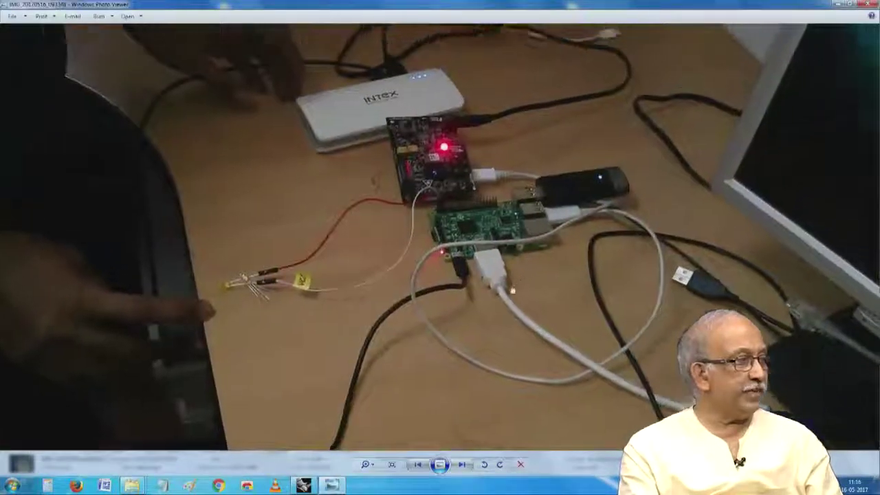
pyautogui.moveTo(463, 281); pyautogui.dragTo(446, 356)
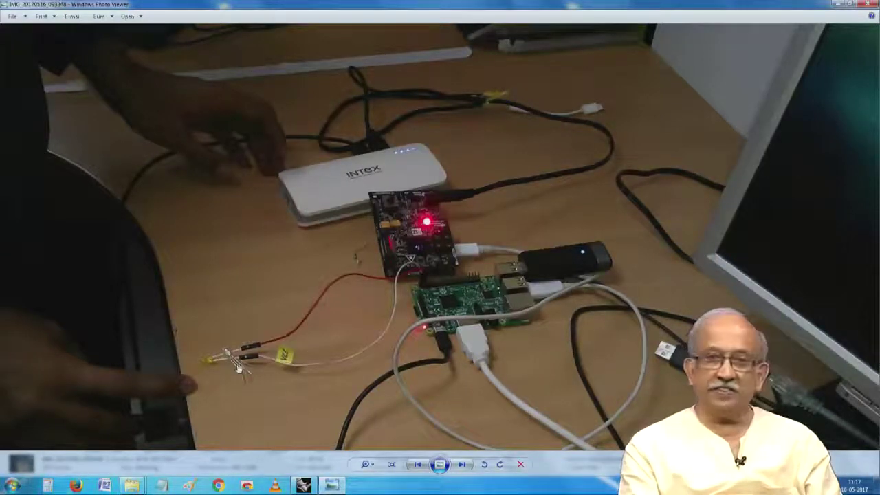
pyautogui.scroll(2, 238, 368)
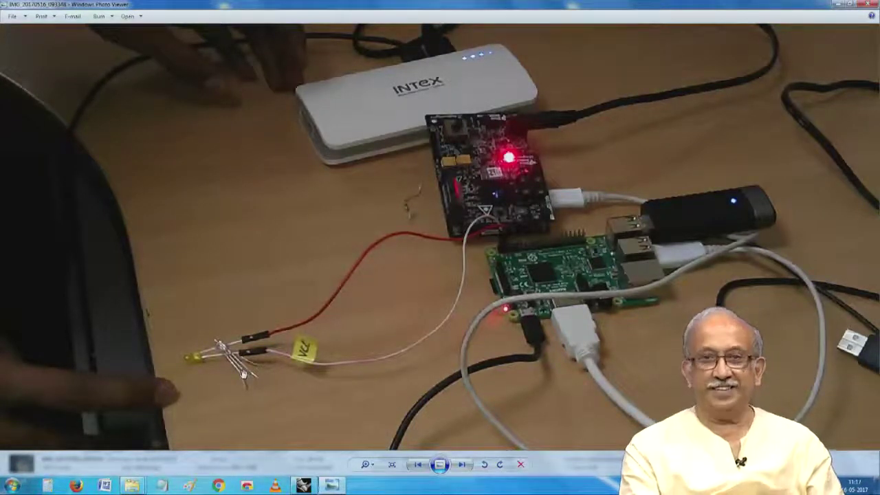
pyautogui.scroll(-1, 244, 373)
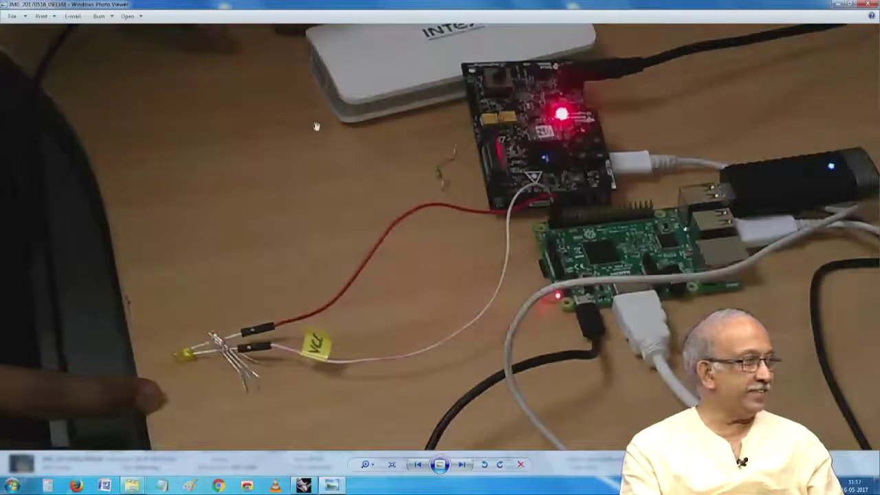
pyautogui.scroll(-1, 318, 127)
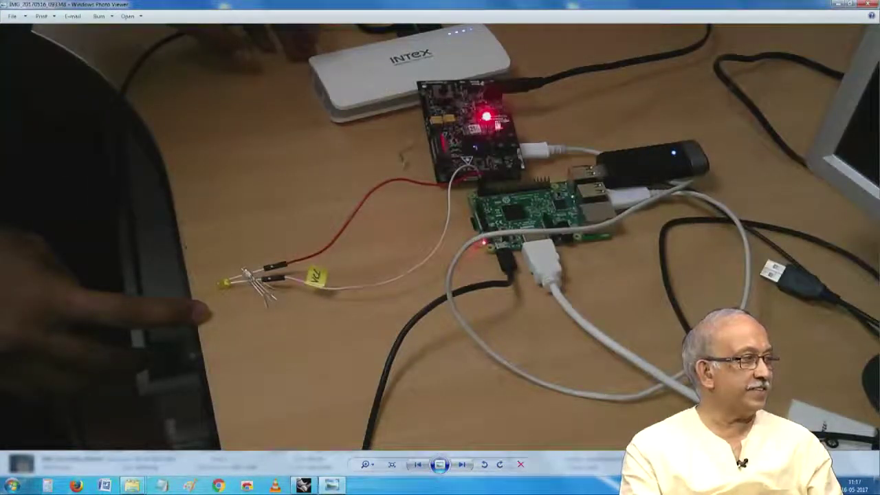
pyautogui.scroll(-1, 633, 262)
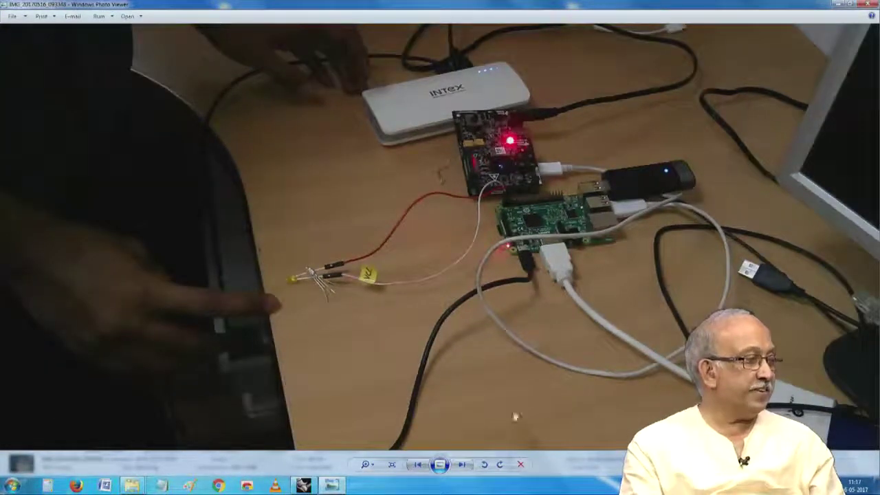
pyautogui.click(460, 466)
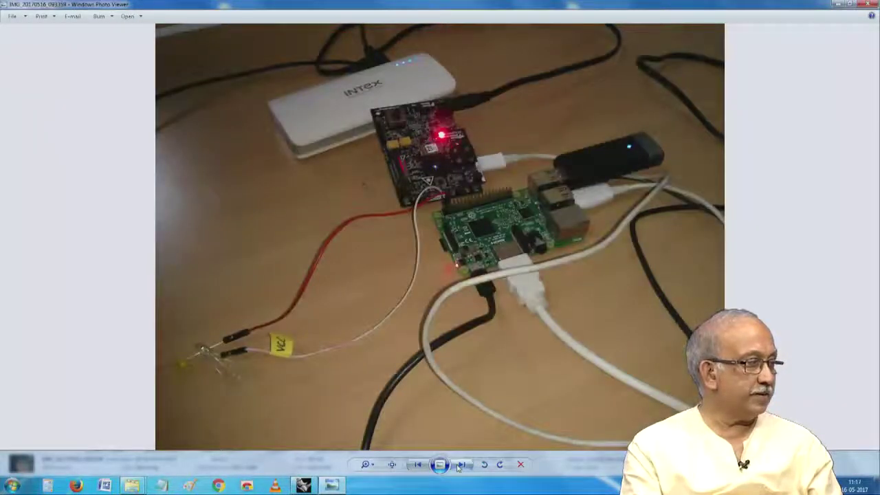
pyautogui.click(460, 465)
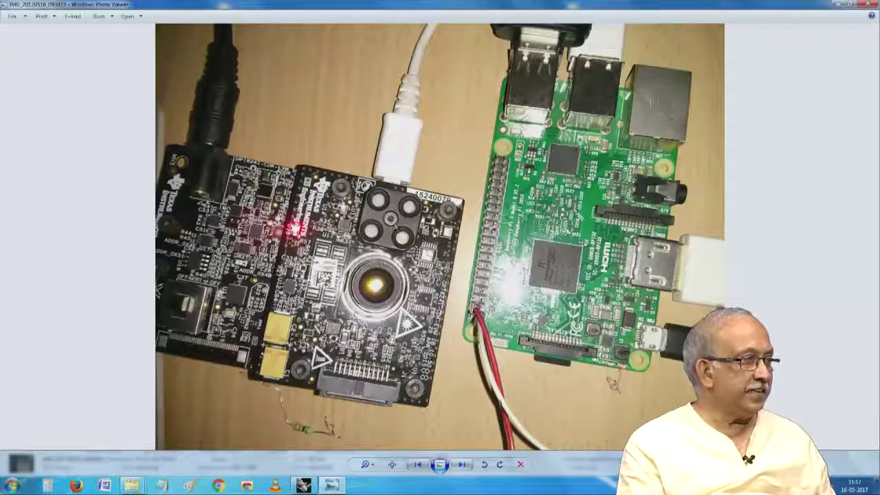
pyautogui.scroll(1, 608, 234)
pyautogui.scroll(-1, 608, 233)
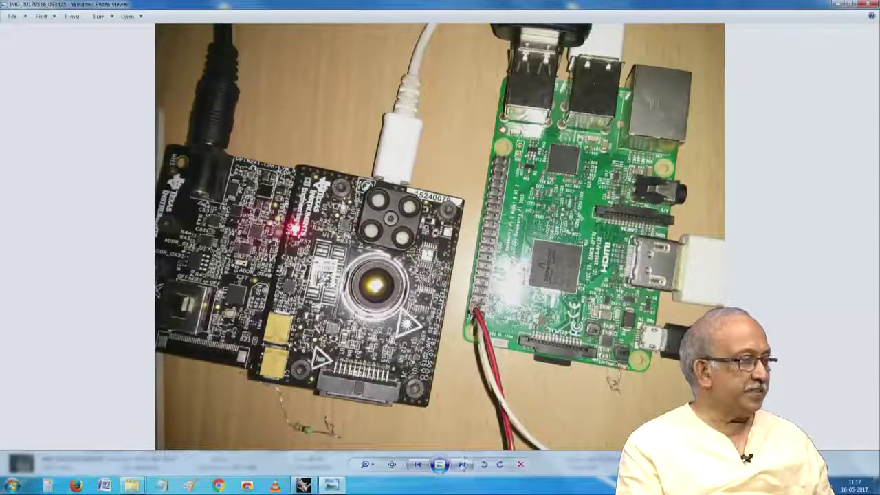
# Step: Review the photos of the RFEH chip based system, covering its labelled components, the strain gauge and the separate yellow circuit board
pyautogui.click(463, 465)
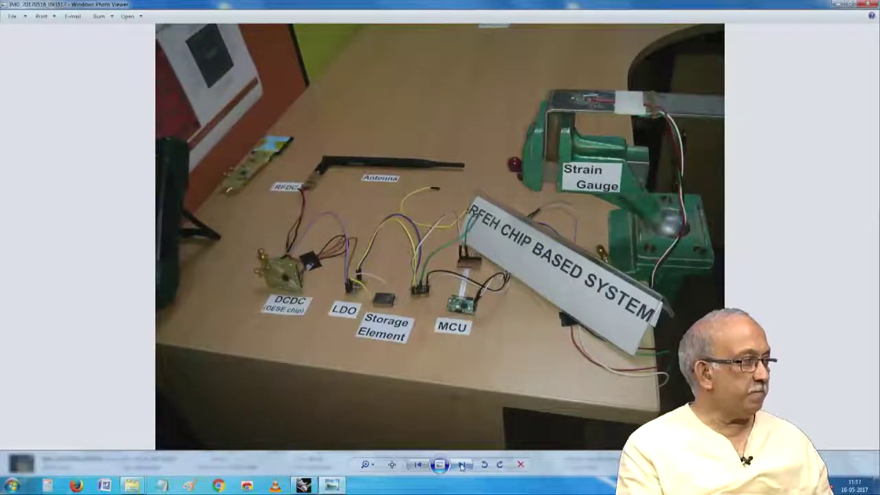
pyautogui.press('Right')
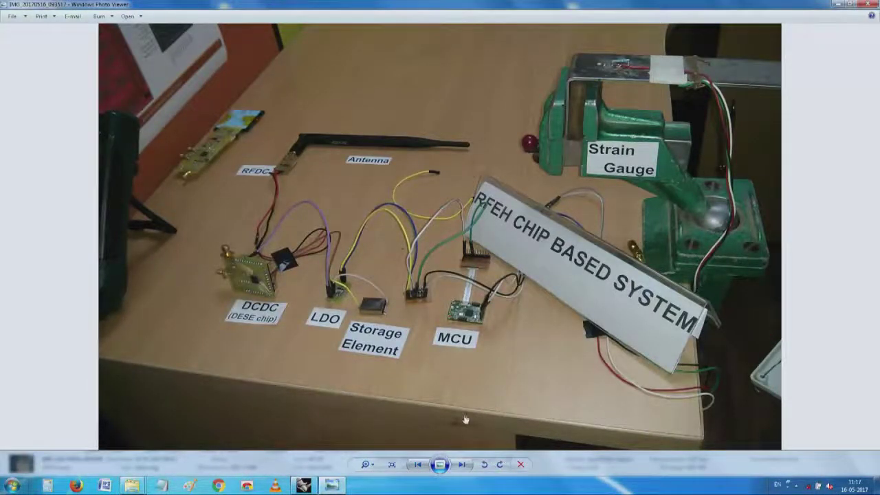
pyautogui.scroll(2, 466, 421)
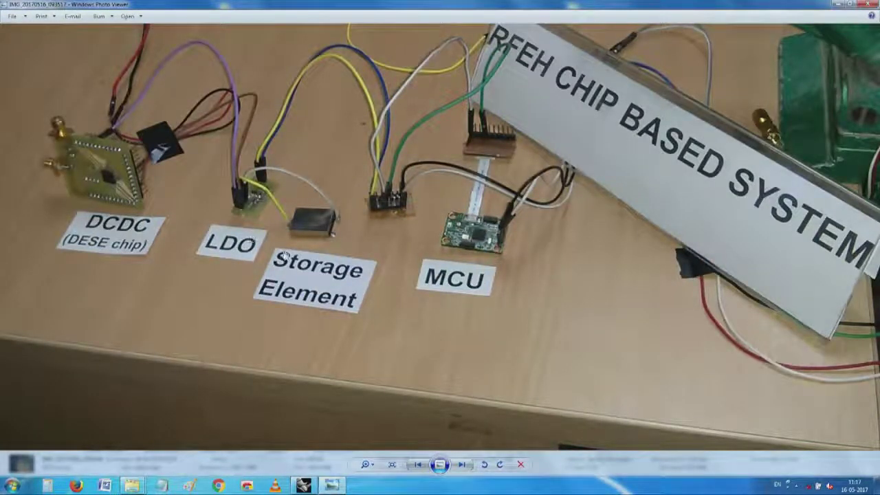
pyautogui.click(464, 464)
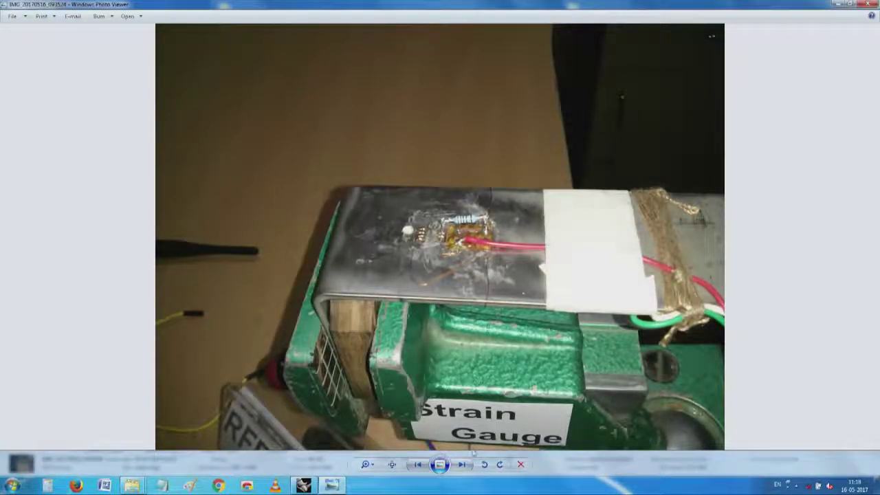
pyautogui.click(464, 465)
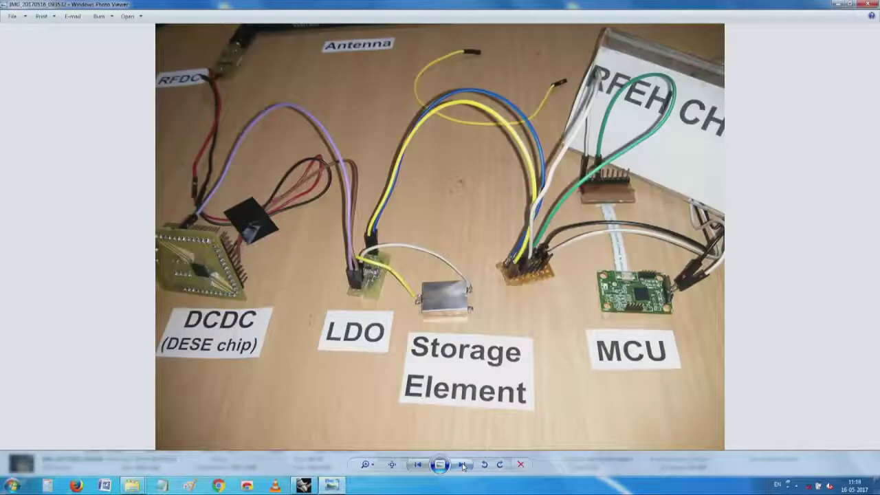
pyautogui.click(463, 466)
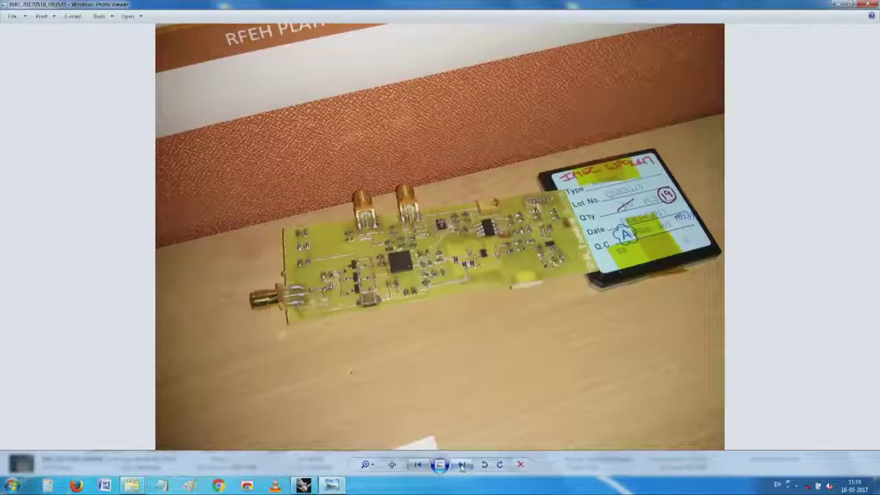
pyautogui.click(463, 466)
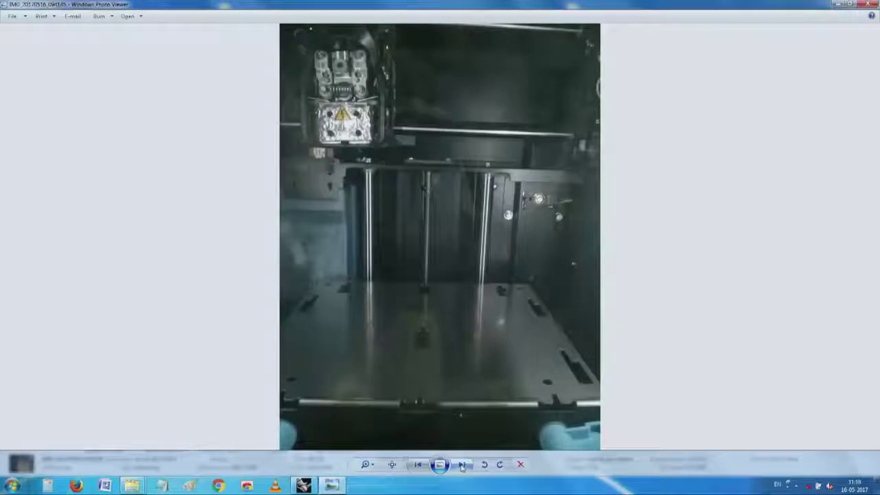
pyautogui.click(419, 468)
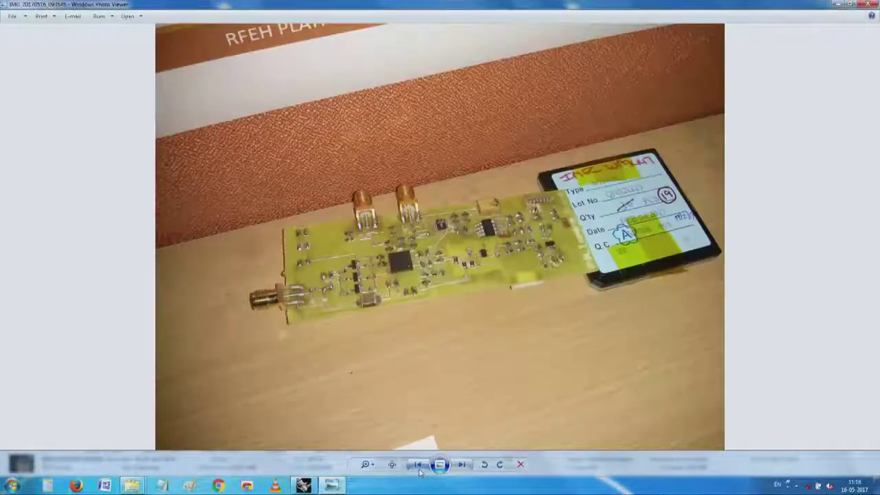
# Step: Browse past the printer chamber photo and the opened white casing photos to the side view of the display module
pyautogui.click(461, 465)
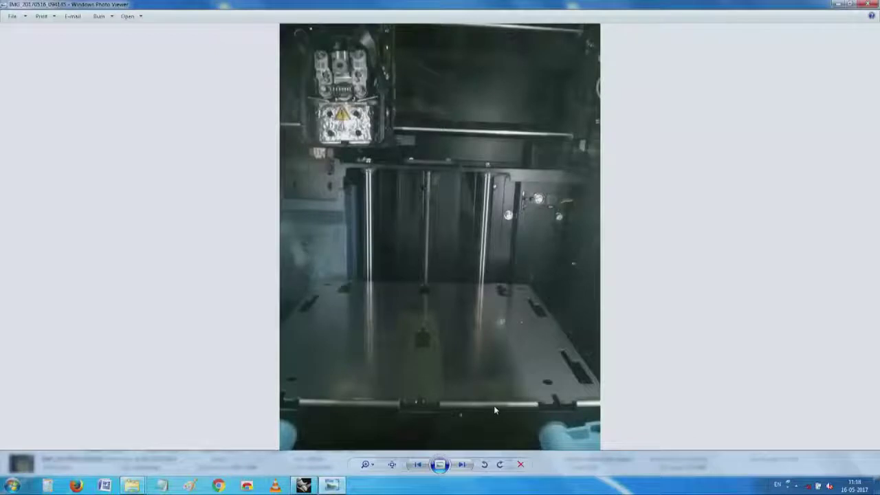
pyautogui.click(462, 466)
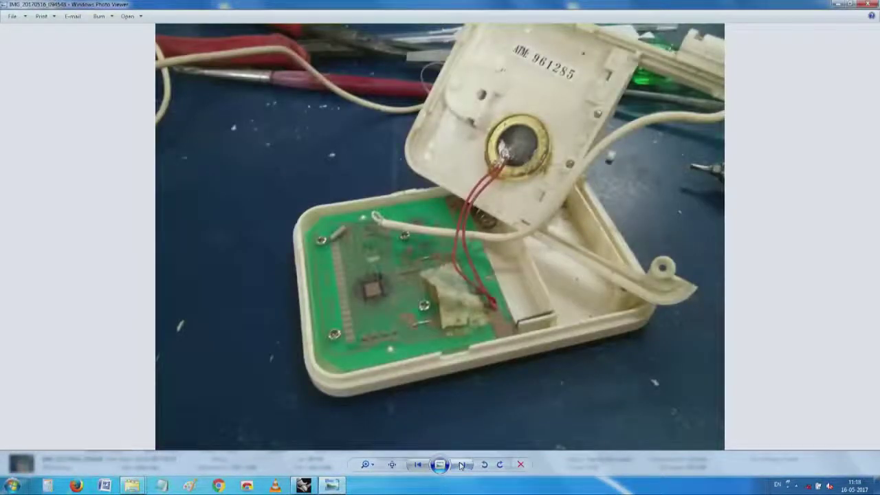
pyautogui.click(463, 466)
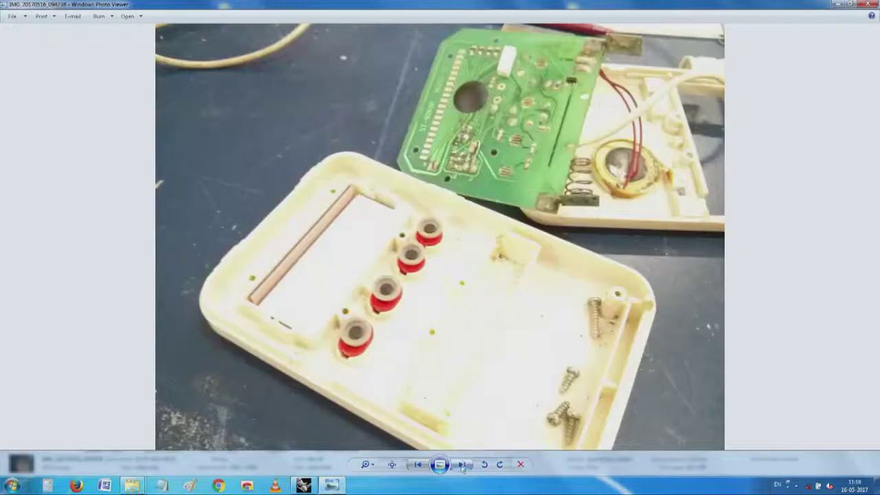
pyautogui.click(463, 466)
pyautogui.click(462, 466)
pyautogui.click(462, 465)
pyautogui.click(462, 468)
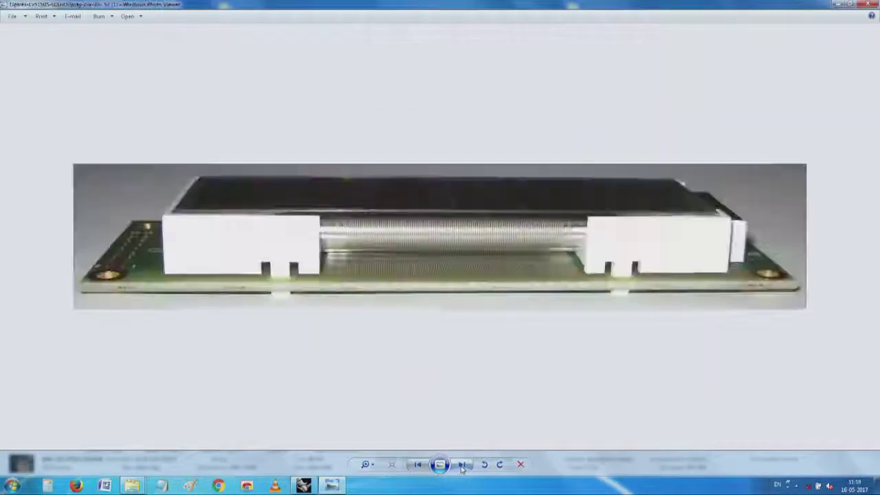
# Step: Close Windows Photo Viewer, glance through the for NPTEL folder's files and close the folder window
pyautogui.click(462, 466)
pyautogui.click(870, 6)
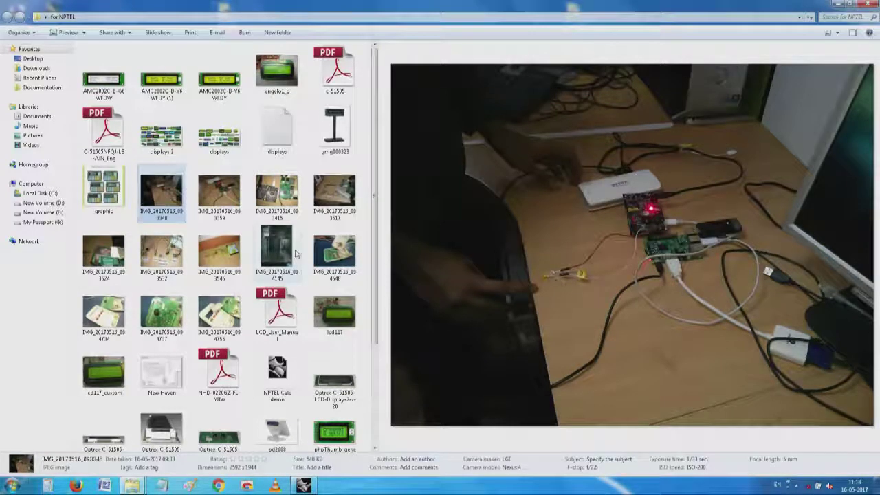
pyautogui.scroll(-2, 296, 254)
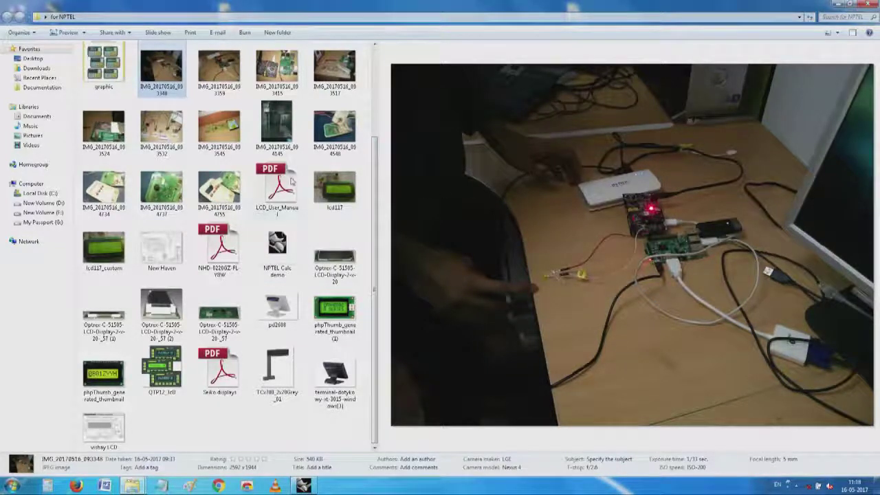
pyautogui.scroll(2, 292, 184)
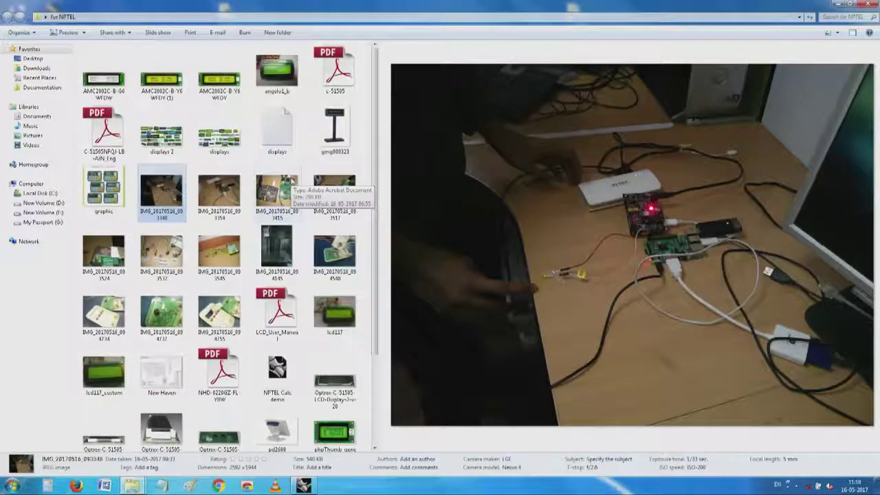
pyautogui.click(870, 4)
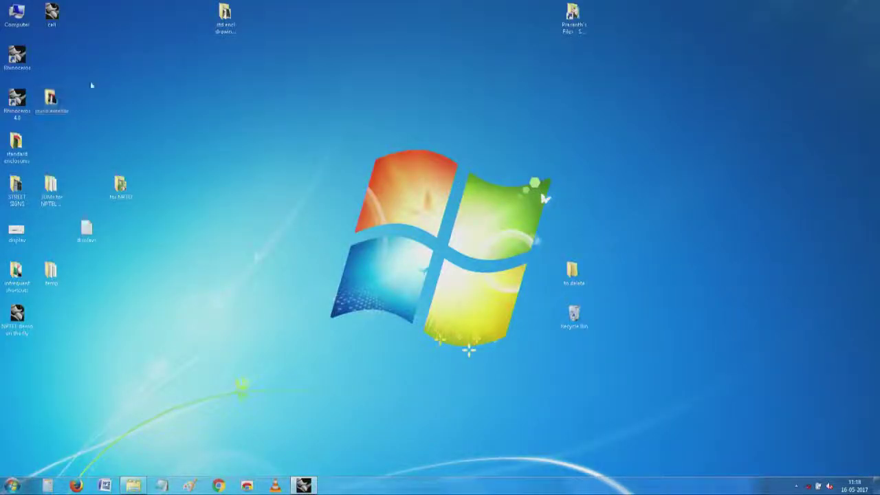
# Step: Switch to the empty untitled Rhino document and close the floating Flamingo toolbar
pyautogui.doubleClick(51, 100)
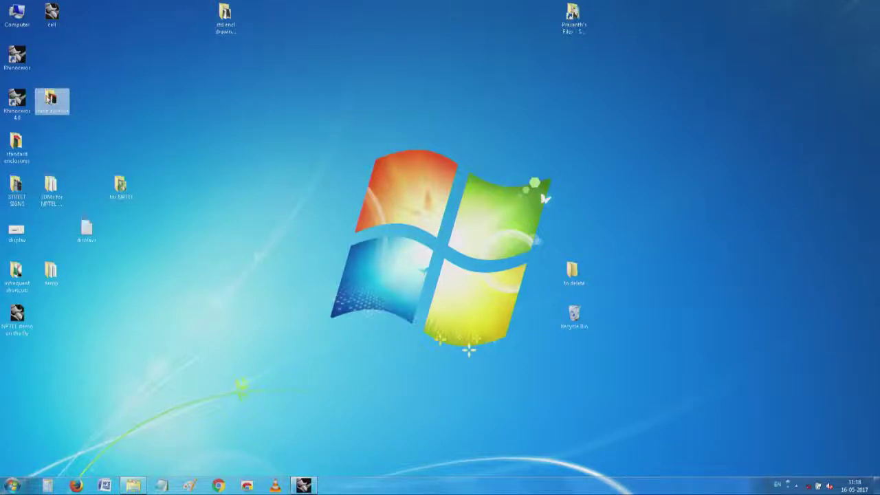
pyautogui.click(159, 128)
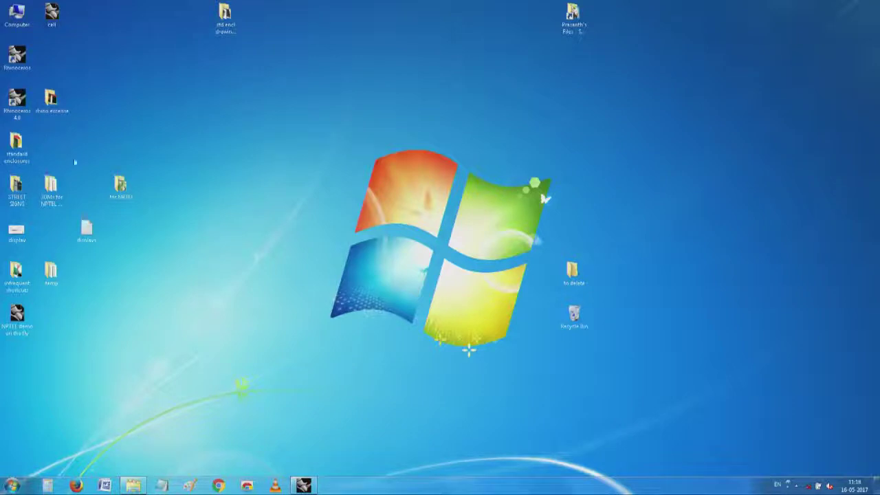
pyautogui.click(303, 485)
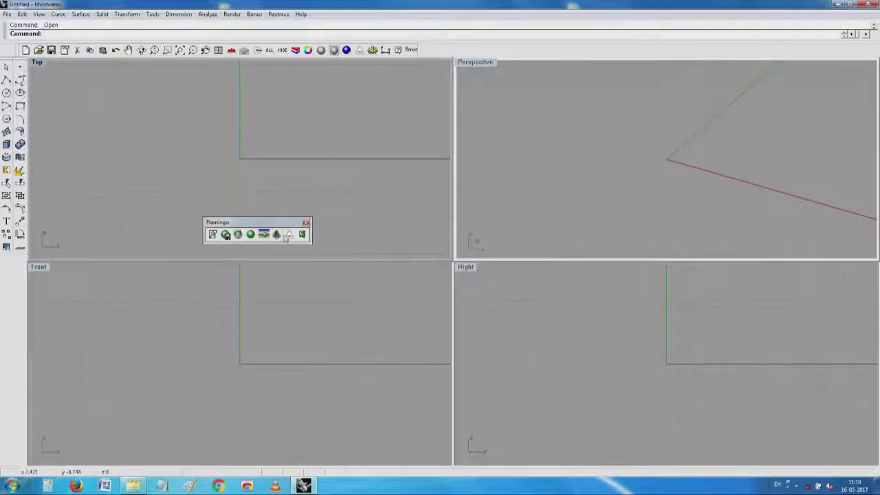
pyautogui.click(306, 223)
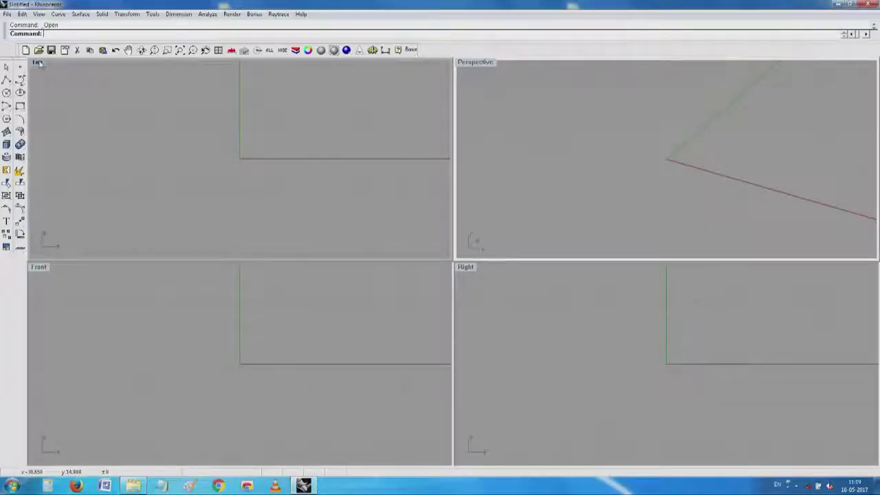
# Step: Maximize the Front viewport of the empty Rhino document
pyautogui.doubleClick(37, 61)
pyautogui.scroll(-1, 285, 186)
pyautogui.moveTo(286, 186); pyautogui.dragTo(279, 248, button='right')
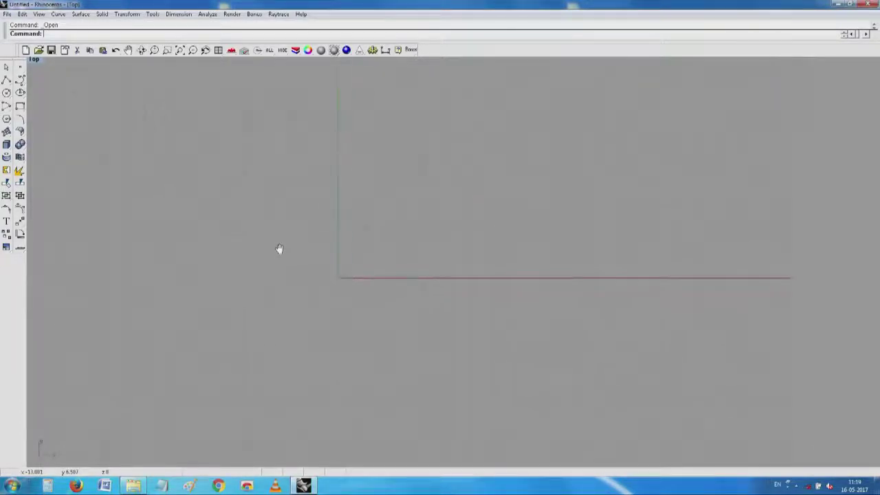
pyautogui.doubleClick(35, 60)
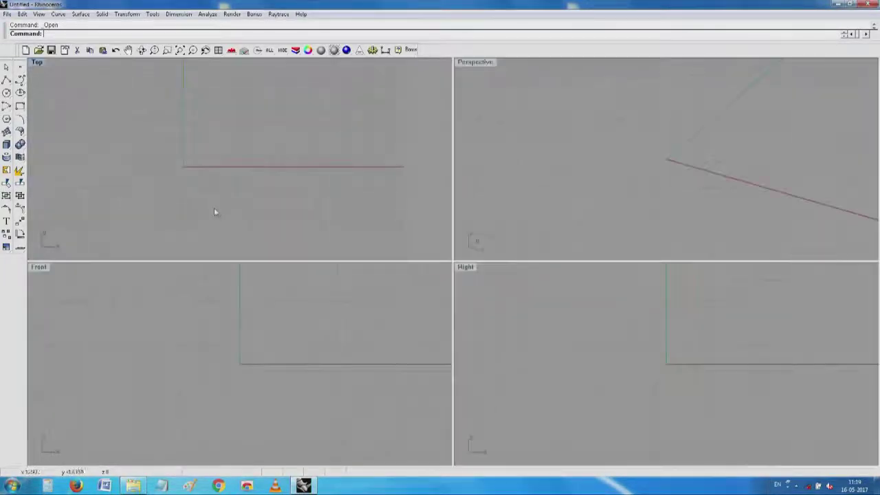
pyautogui.doubleClick(39, 268)
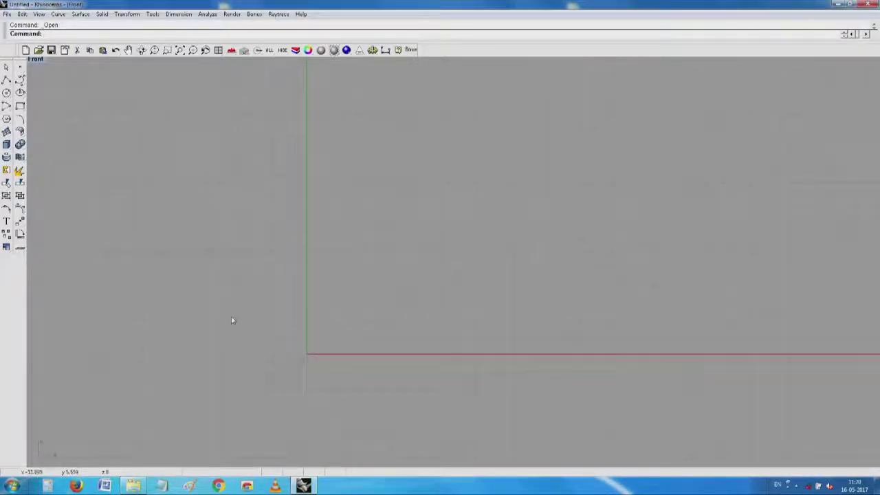
pyautogui.write('PlaceHole')
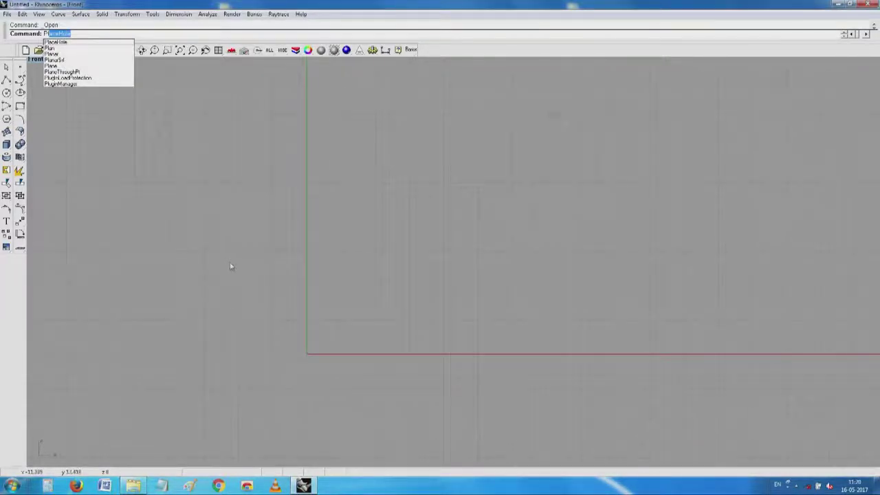
pyautogui.click(56, 16)
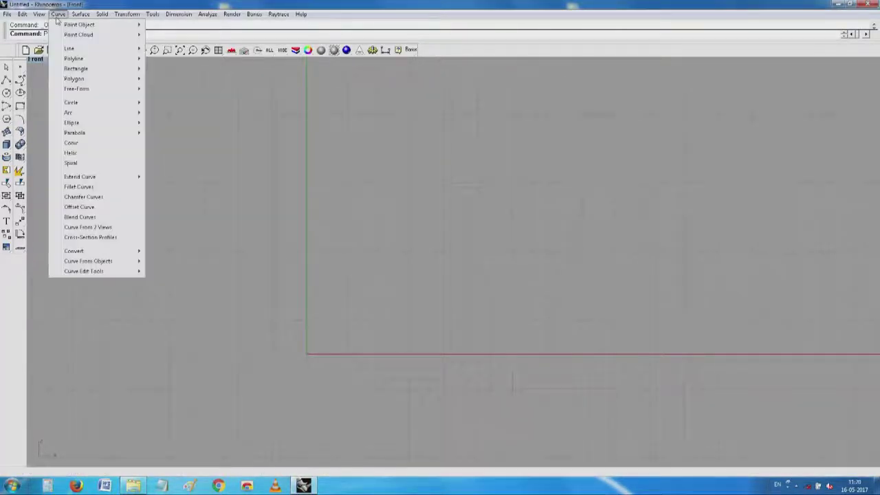
pyautogui.moveTo(82, 59)
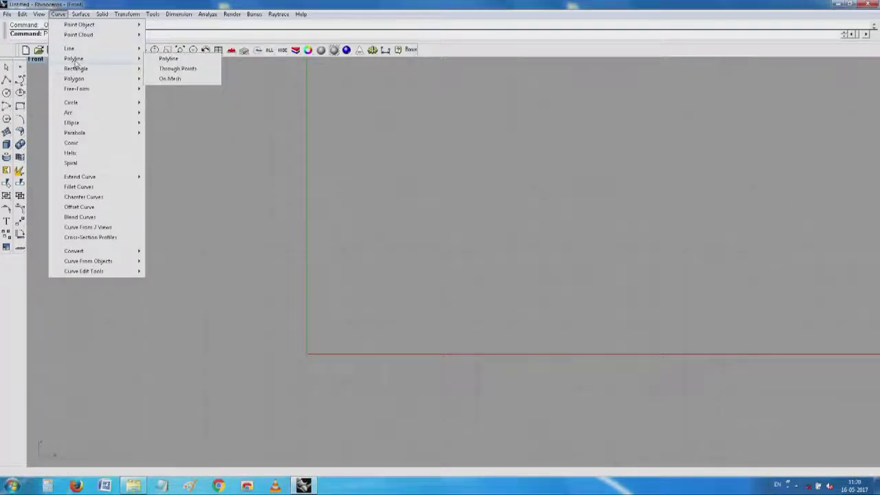
pyautogui.click(167, 60)
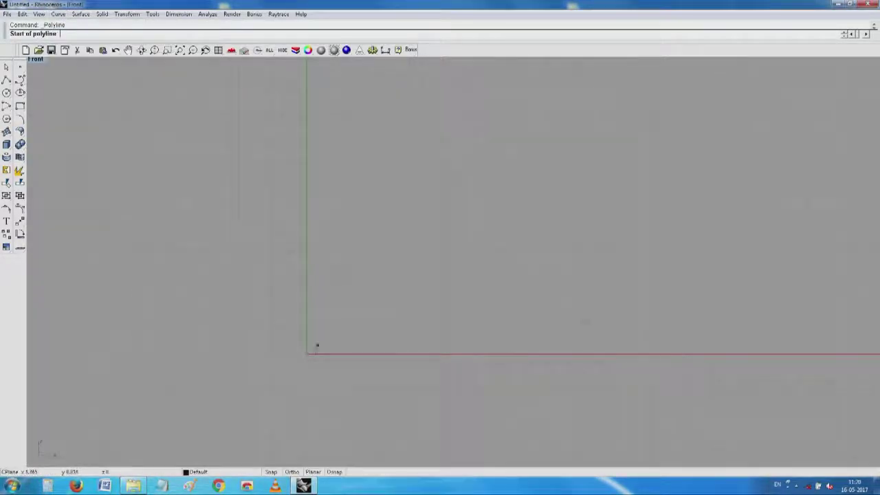
pyautogui.click(307, 352)
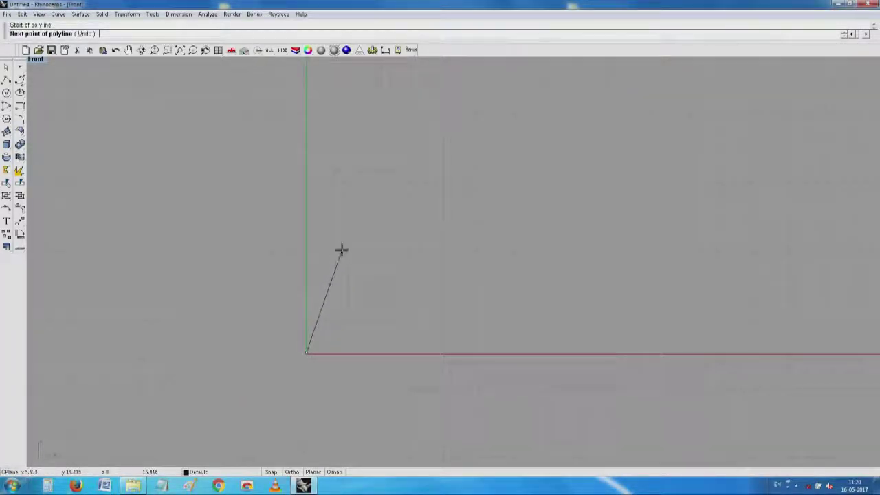
pyautogui.click(341, 249)
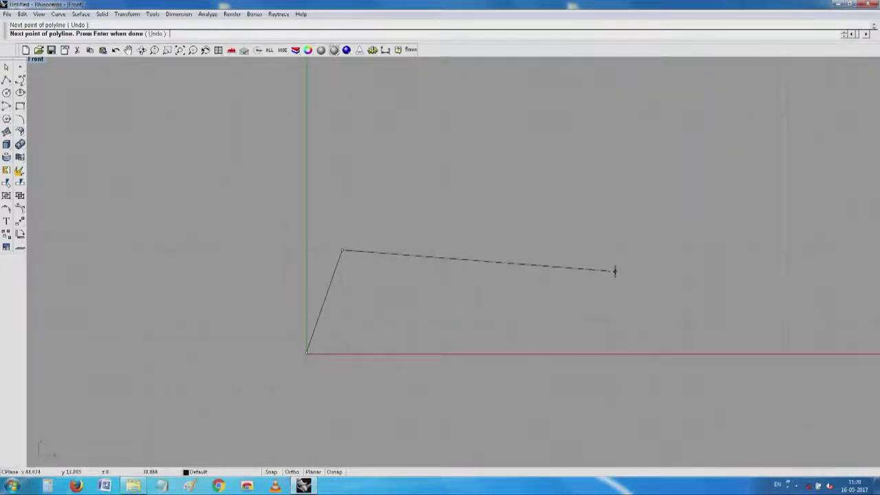
pyautogui.click(617, 284)
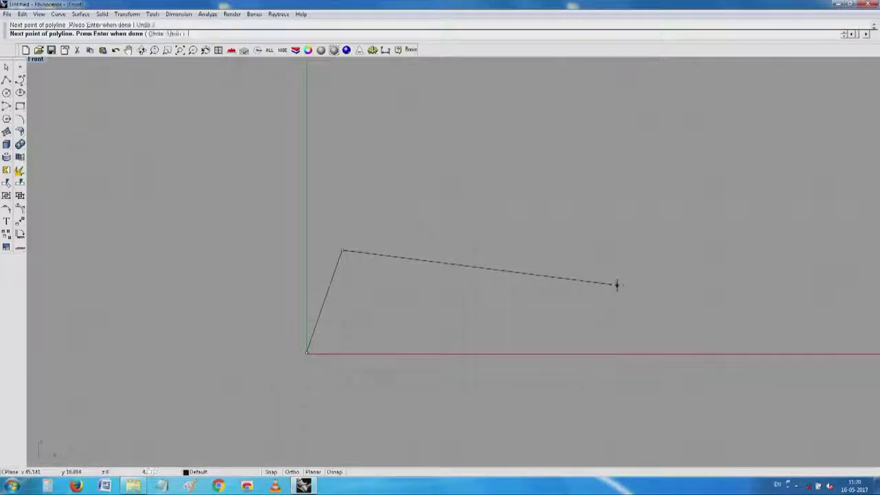
pyautogui.click(652, 319)
pyautogui.moveTo(737, 300); pyautogui.dragTo(337, 272, button='right')
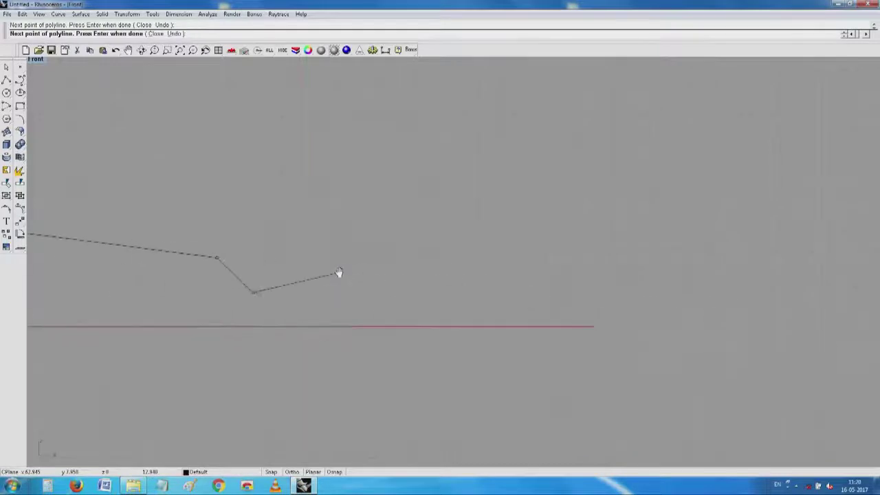
pyautogui.click(422, 293)
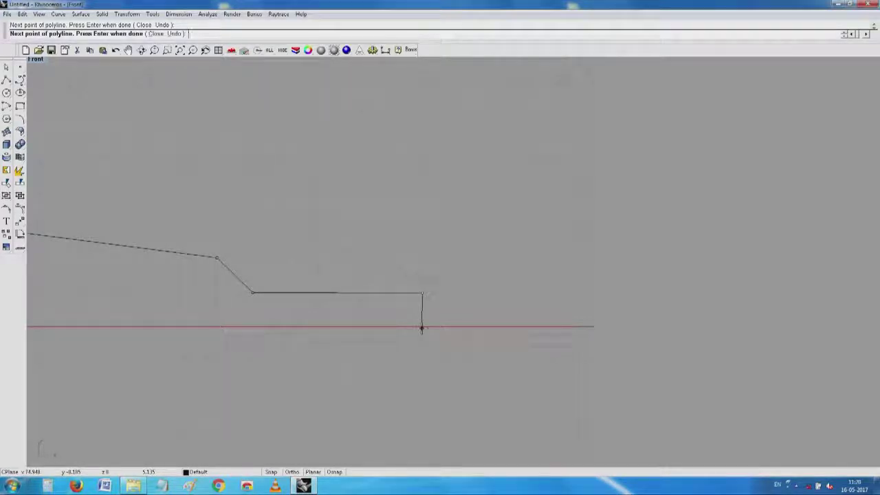
pyautogui.press('Escape')
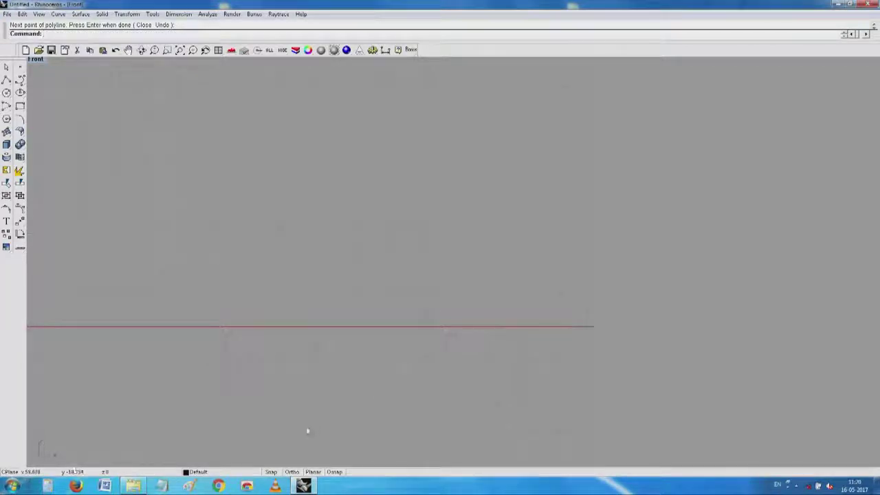
# Step: Turn on grid snap and draw an open, stepped side-profile polyline from the origin, about 94 units long and 22 high, ending on the x axis
pyautogui.click(271, 472)
pyautogui.scroll(-5, 316, 314)
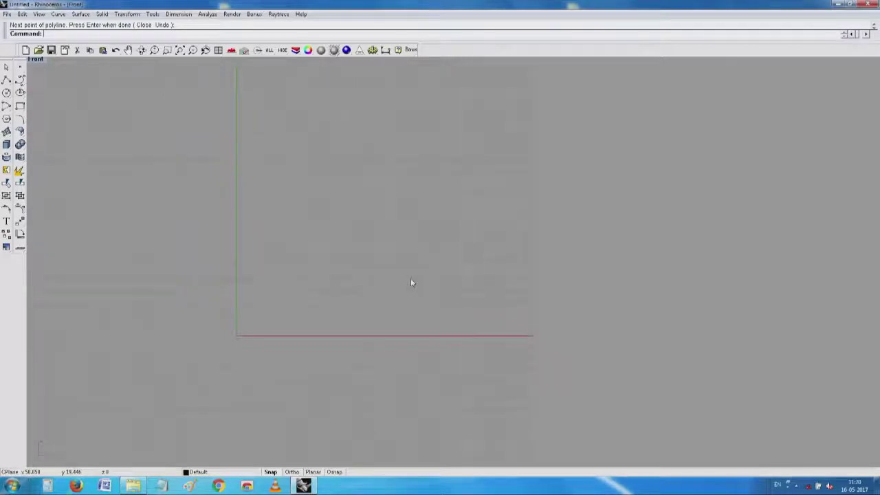
pyautogui.press('Return')
pyautogui.click(236, 336)
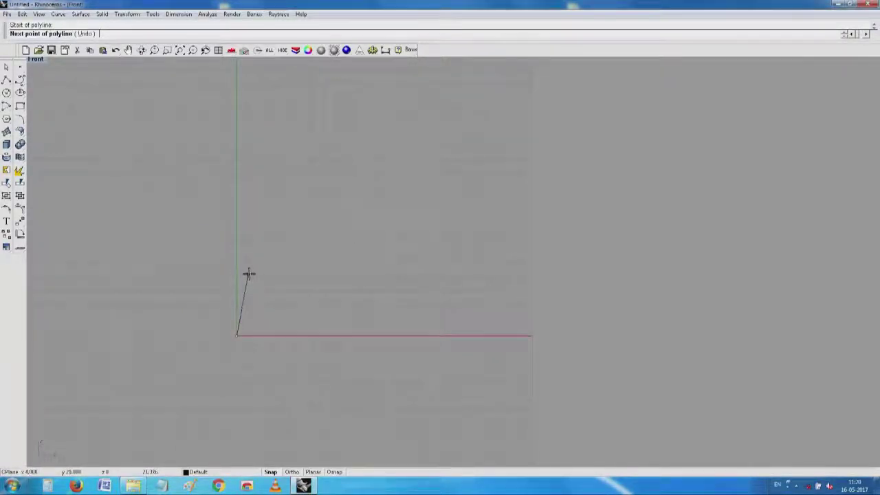
pyautogui.click(251, 271)
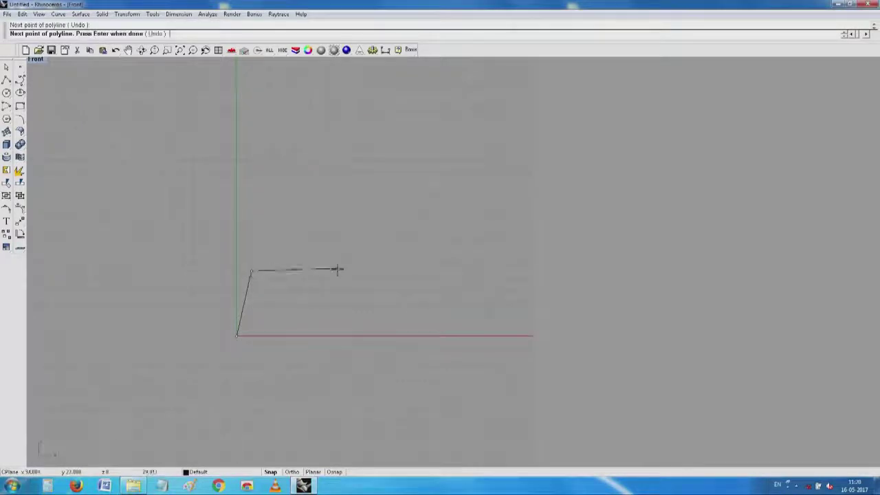
pyautogui.click(360, 288)
pyautogui.click(378, 308)
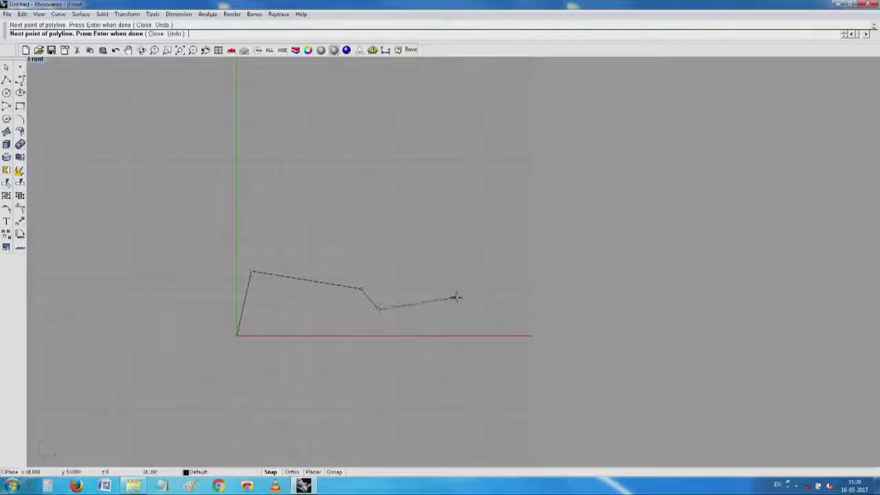
pyautogui.click(502, 310)
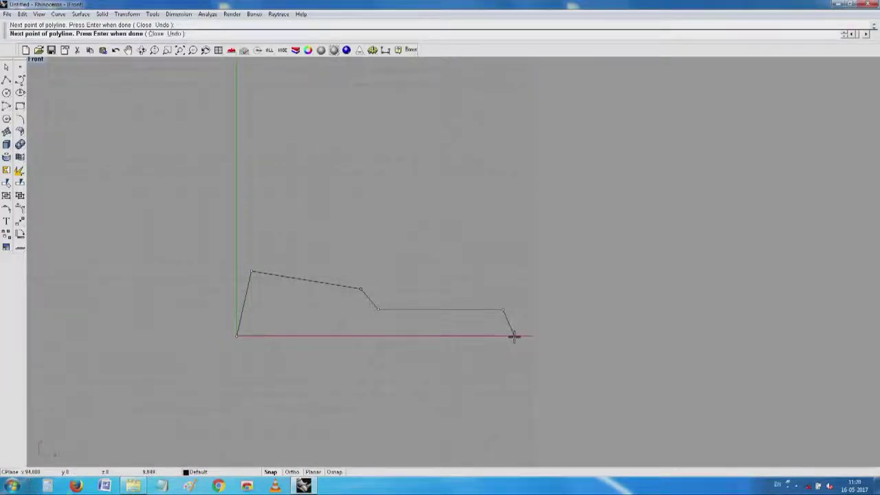
pyautogui.click(514, 335)
pyautogui.press('Return')
pyautogui.click(514, 335)
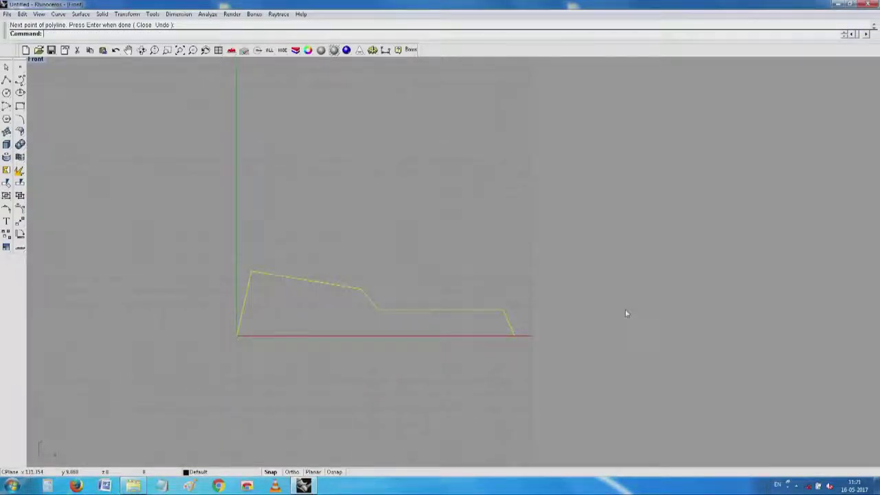
# Step: Restore the four-viewport layout, copy the profile polyline about 61 units along the y axis with Ortho on, and maximize the Perspective viewport
pyautogui.scroll(3, 622, 312)
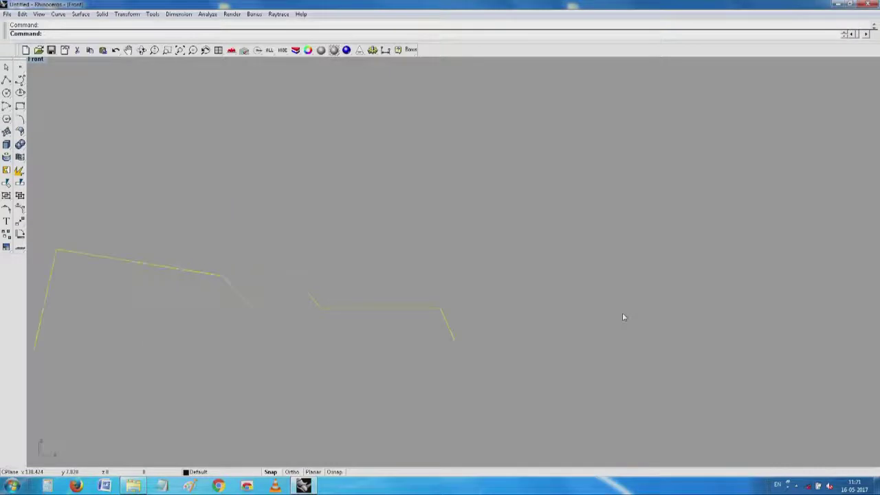
pyautogui.moveTo(608, 326); pyautogui.dragTo(664, 300, button='right')
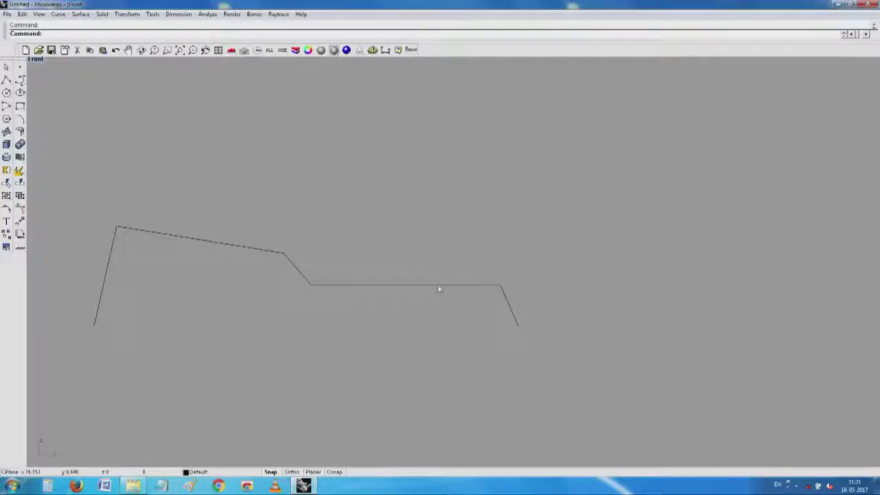
pyautogui.click(439, 287)
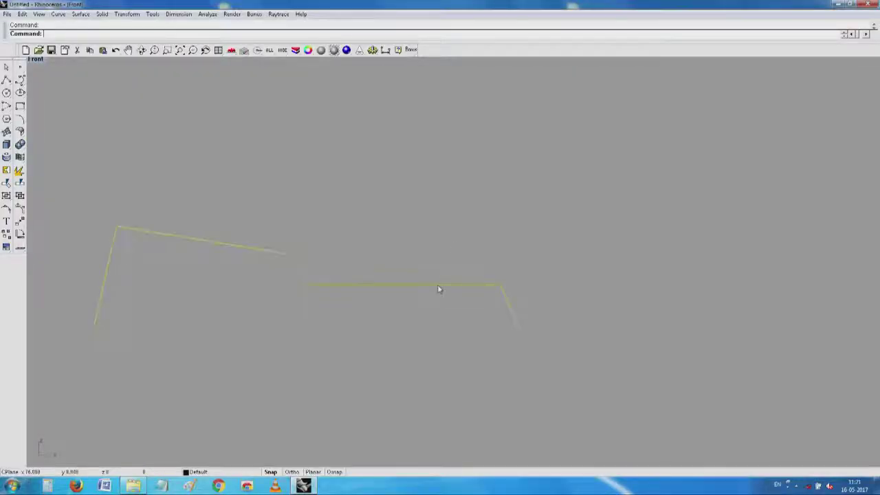
pyautogui.doubleClick(36, 59)
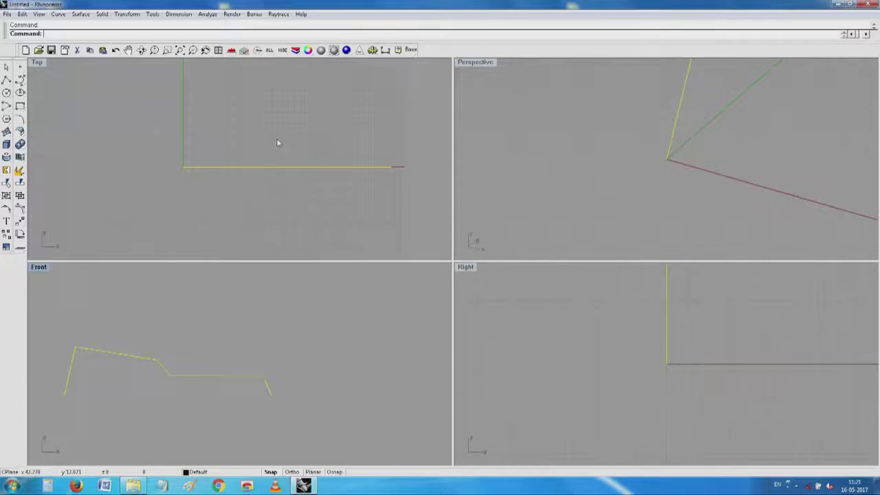
pyautogui.write('Copy')
pyautogui.press('Return')
pyautogui.click(163, 395)
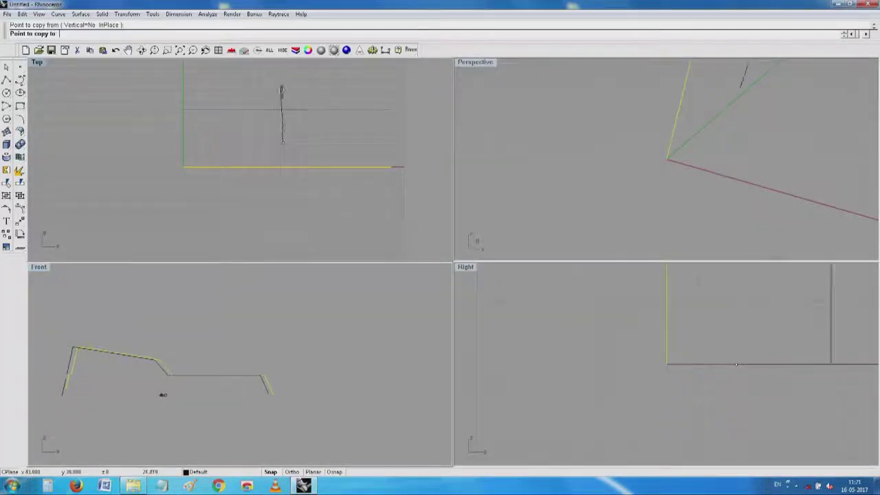
pyautogui.click(293, 473)
pyautogui.press('Up')
pyautogui.press('Up')
pyautogui.press('Up')
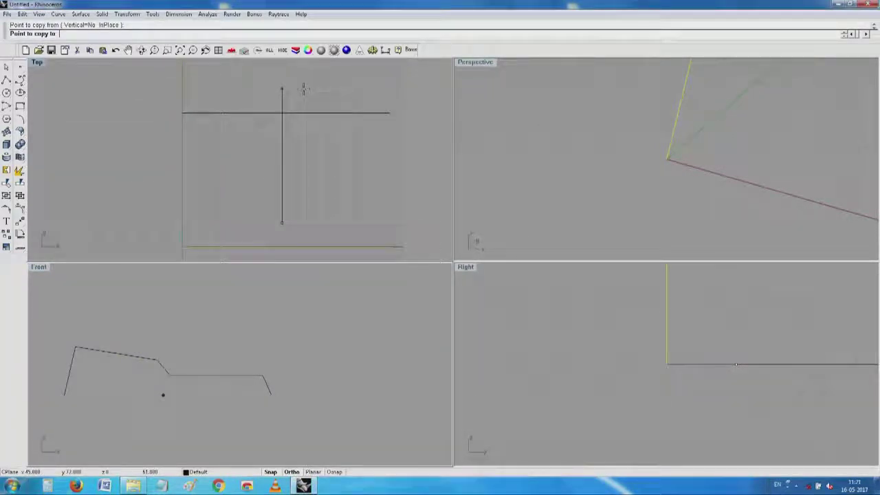
pyautogui.click(387, 112)
pyautogui.press('Return')
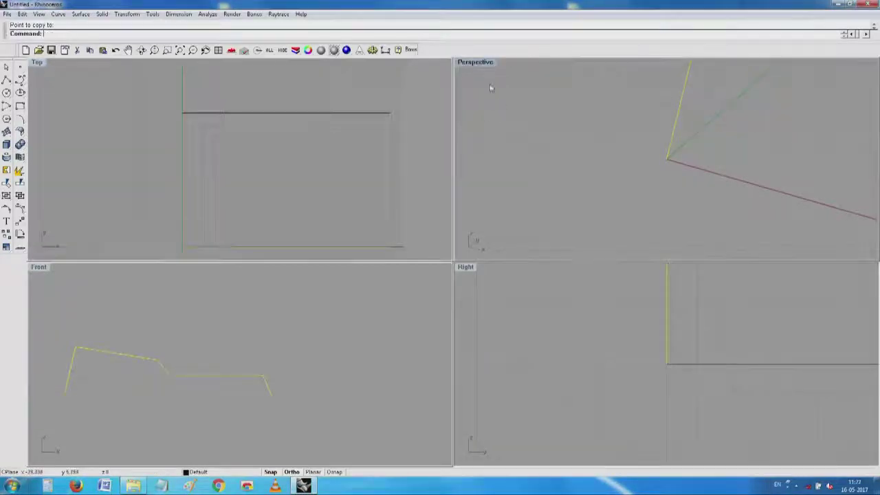
pyautogui.doubleClick(476, 62)
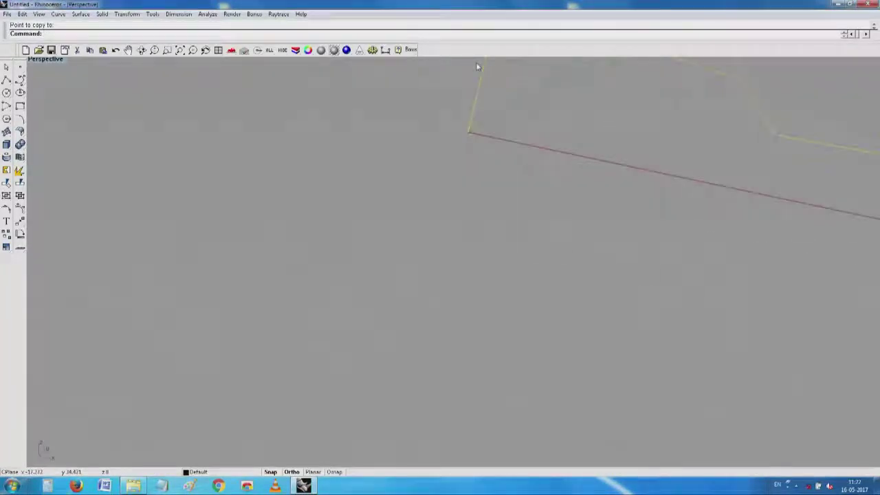
# Step: Deselect the copied profile and frame both stepped polylines in the Perspective viewport
pyautogui.keyDown('shift'); pyautogui.moveTo(540, 94); pyautogui.dragTo(272, 217, button='right'); pyautogui.keyUp('shift')
pyautogui.press('Escape')
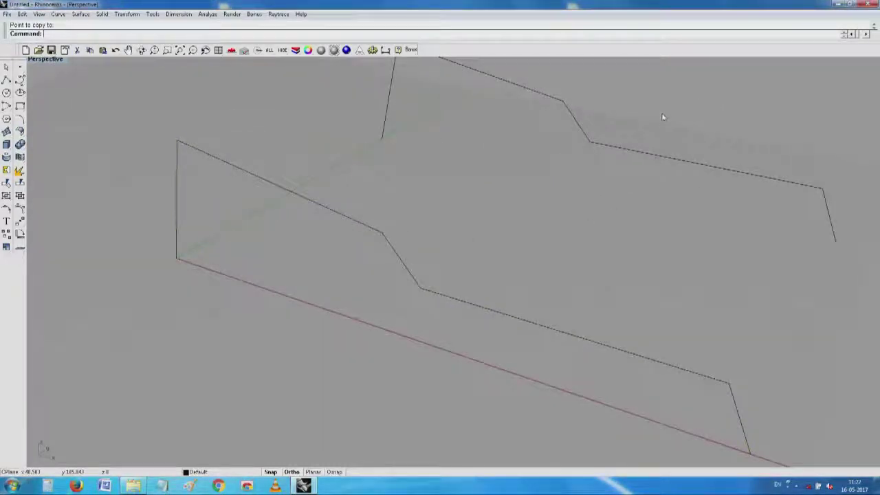
pyautogui.press('Escape')
pyautogui.moveTo(664, 117)
pyautogui.mouseDown(button='right')
pyautogui.moveTo(653, 126)
pyautogui.moveTo(648, 158)
pyautogui.moveTo(656, 116)
pyautogui.mouseUp(button='right')
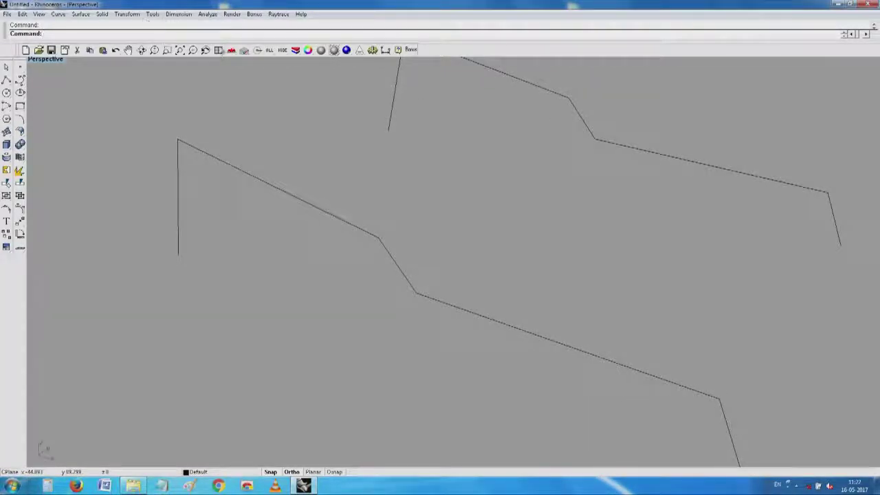
pyautogui.click(179, 50)
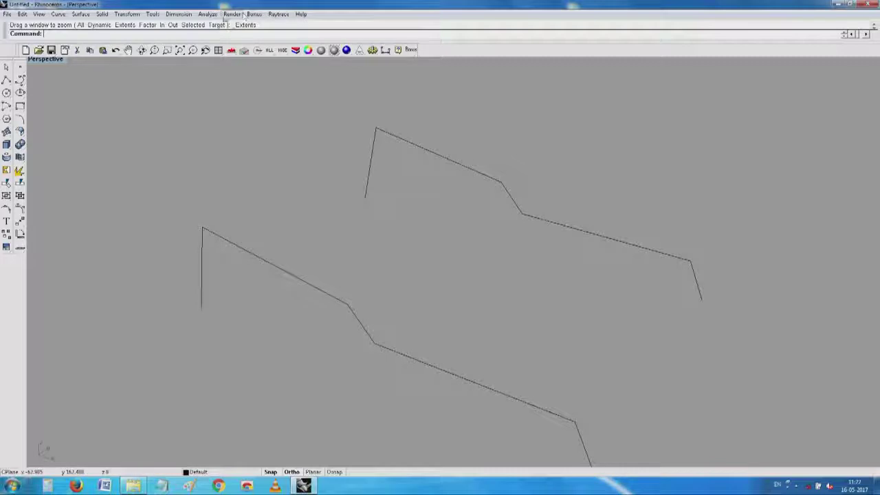
# Step: Examine the View settings in the Rhino options and in the document's render properties, without changing any of them
pyautogui.click(153, 15)
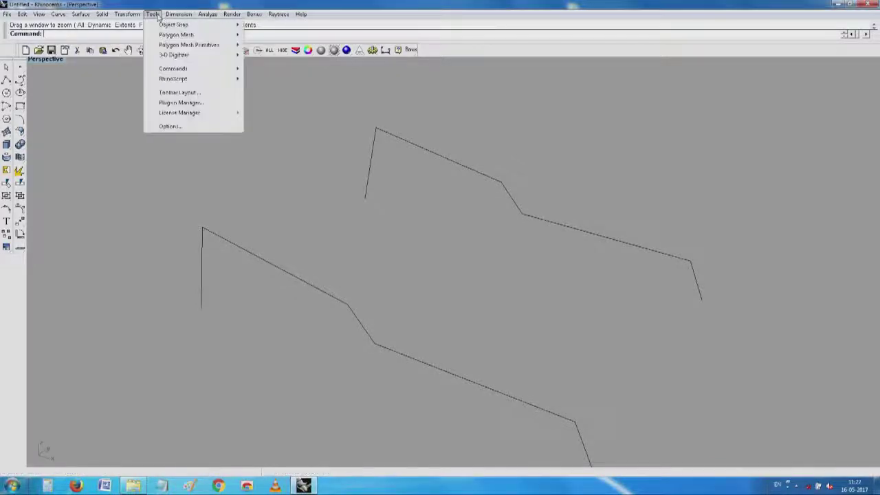
pyautogui.click(171, 126)
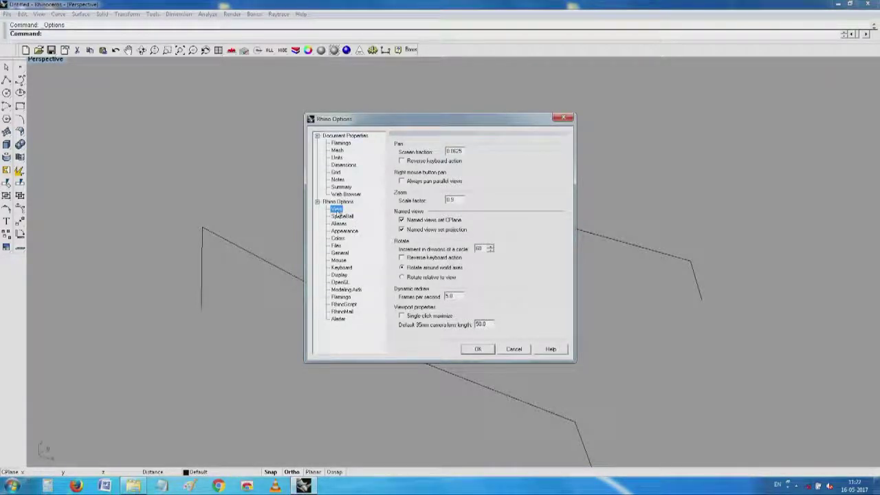
pyautogui.click(564, 119)
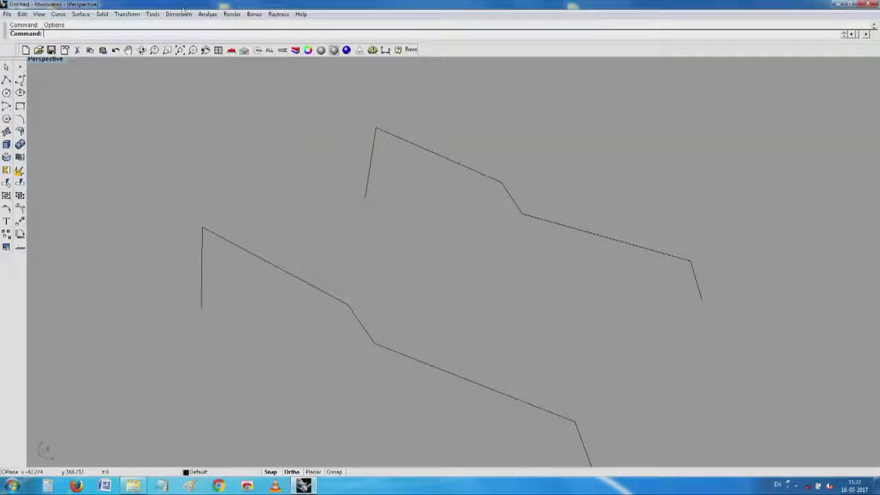
pyautogui.click(154, 14)
pyautogui.moveTo(178, 15)
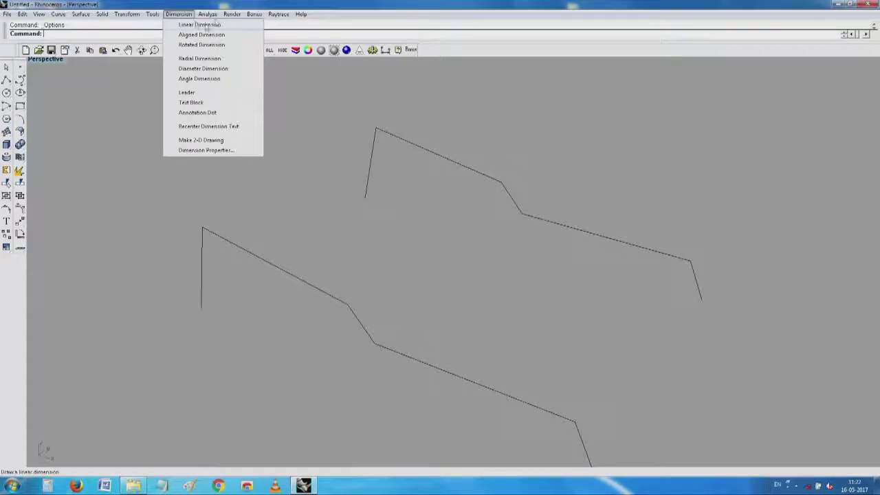
pyautogui.moveTo(223, 19)
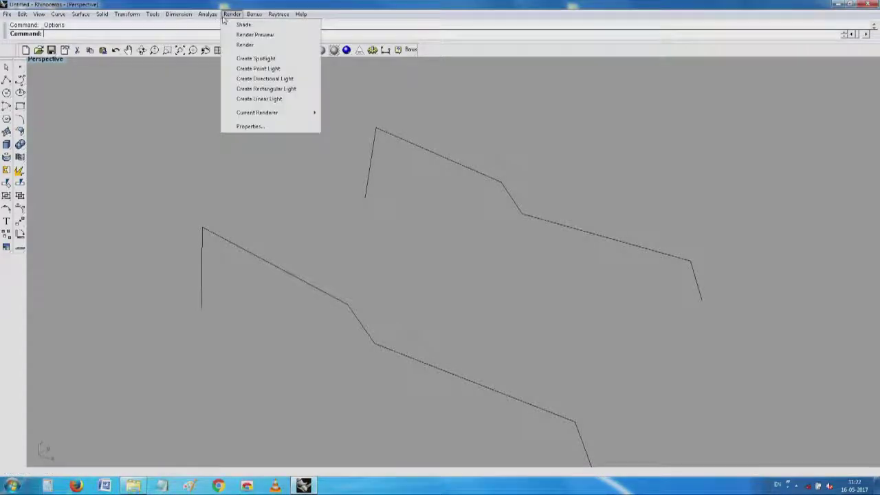
pyautogui.click(246, 127)
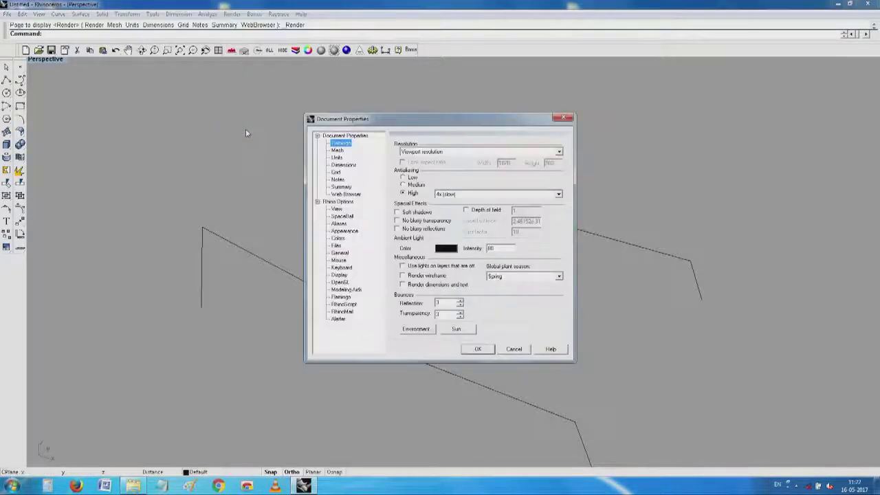
pyautogui.click(337, 209)
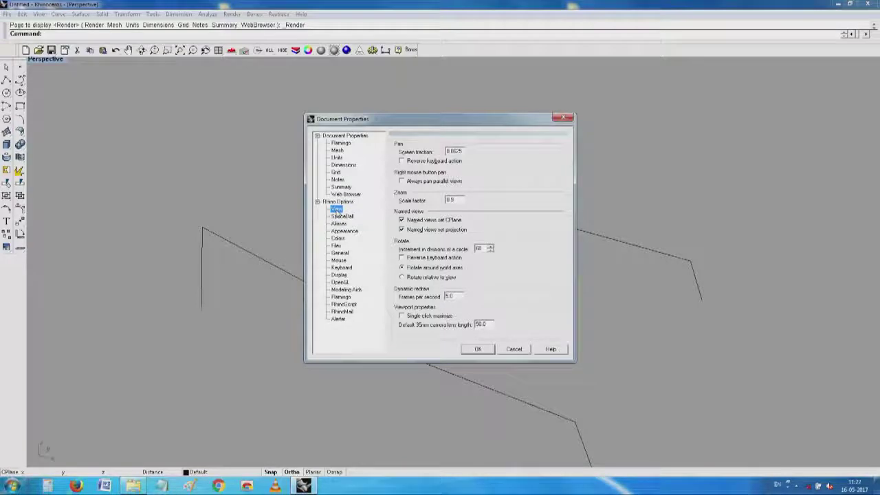
pyautogui.click(514, 349)
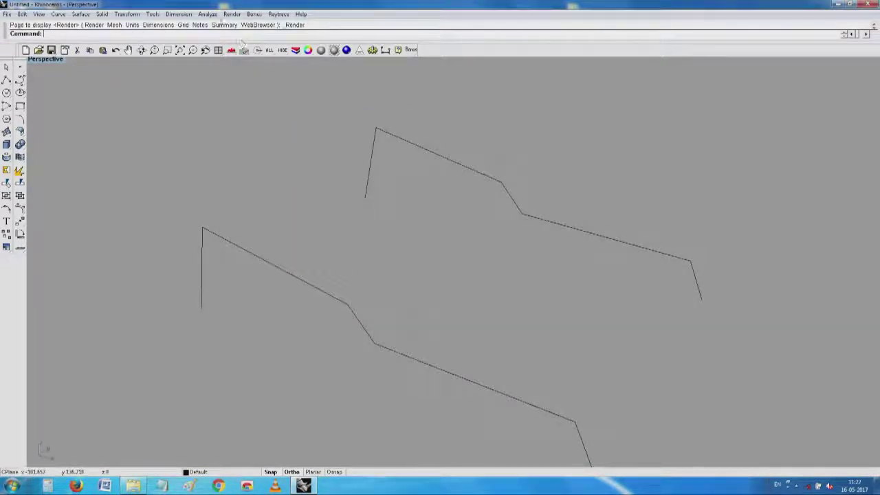
# Step: Recheck the View settings in the Rhino options and render properties, and cancel closing the untitled document
pyautogui.click(152, 14)
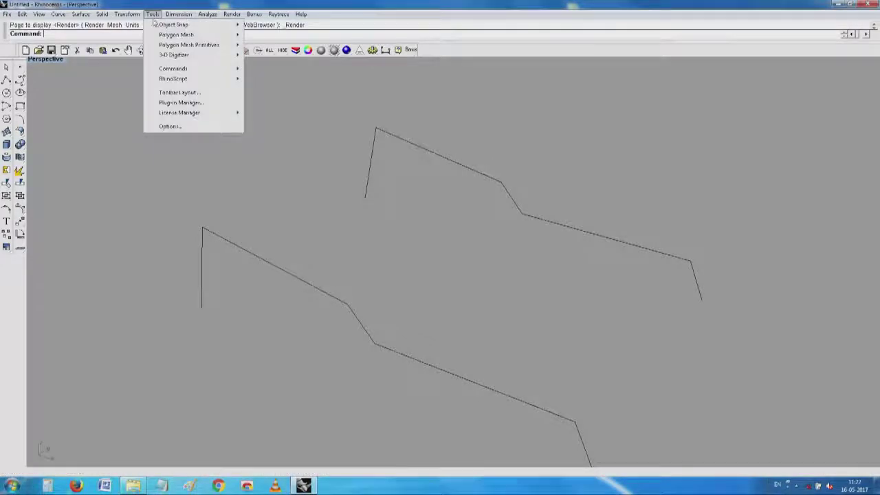
pyautogui.click(178, 126)
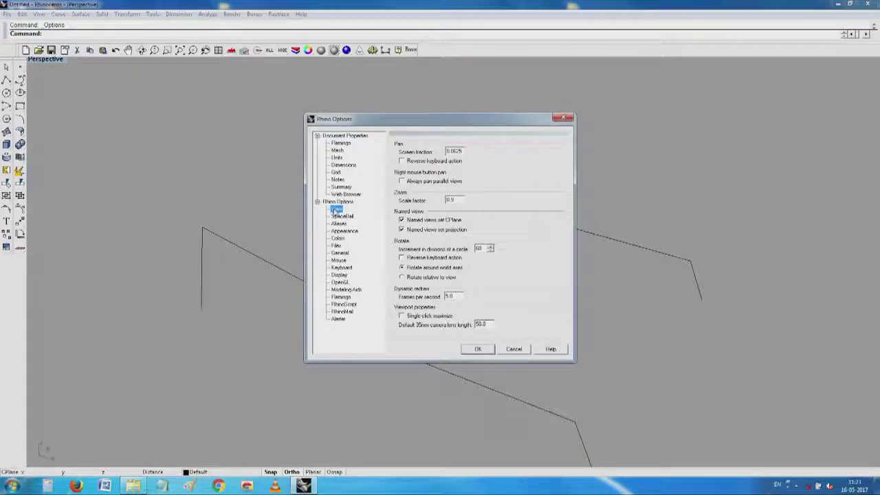
pyautogui.click(479, 349)
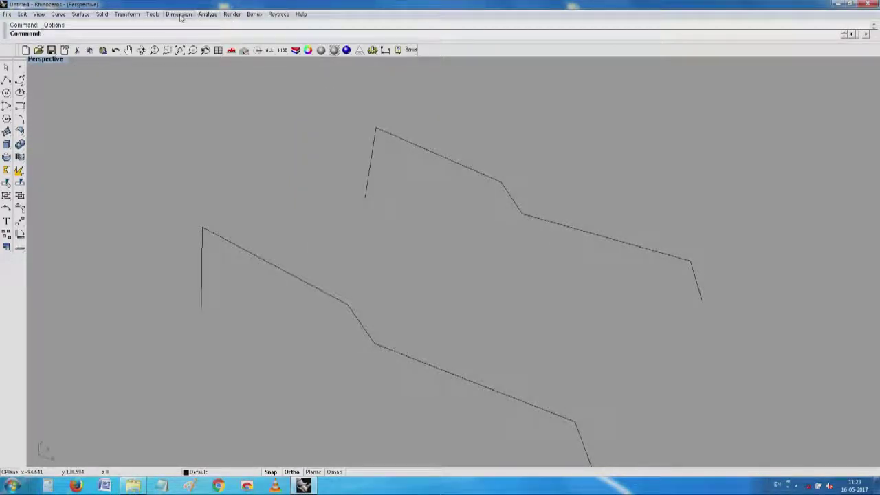
pyautogui.click(232, 13)
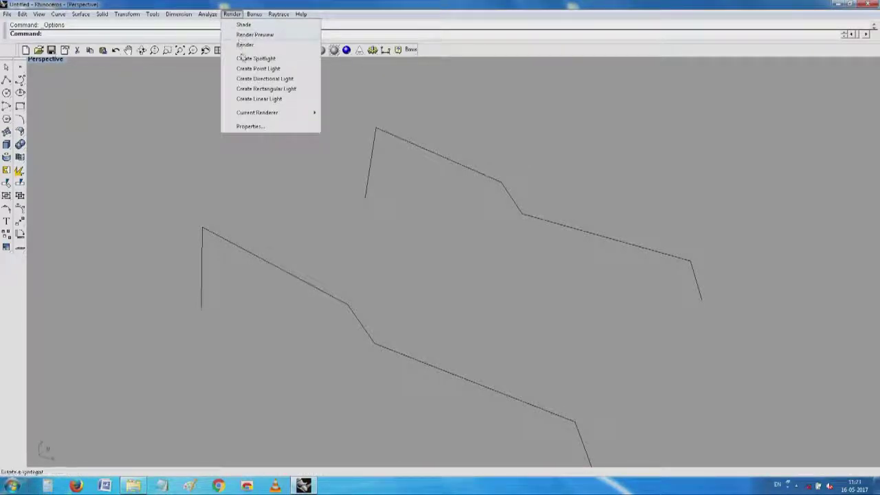
pyautogui.click(249, 126)
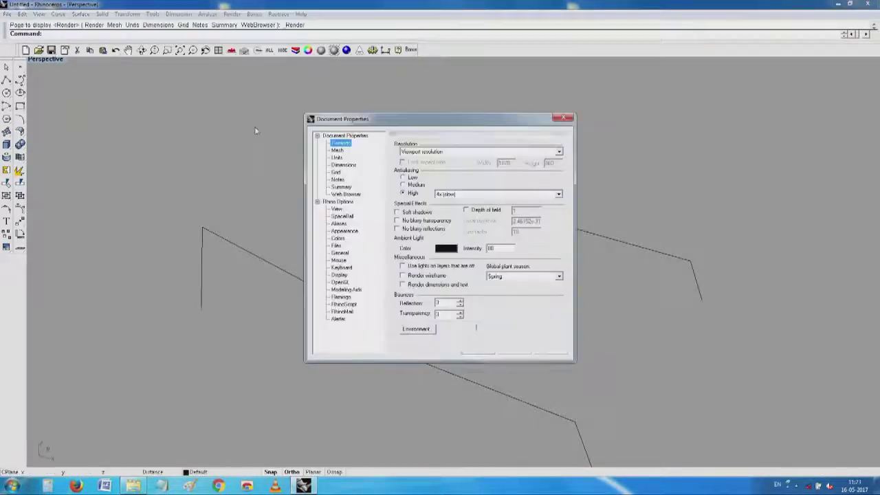
pyautogui.click(335, 208)
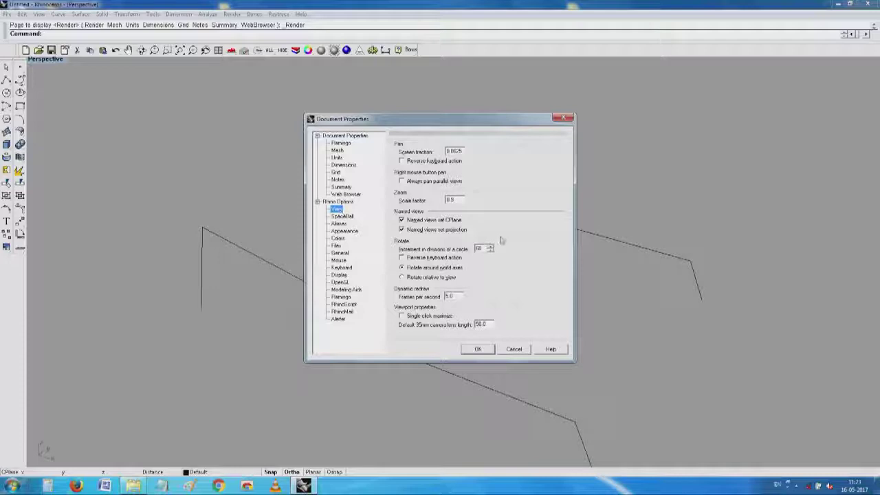
pyautogui.click(526, 349)
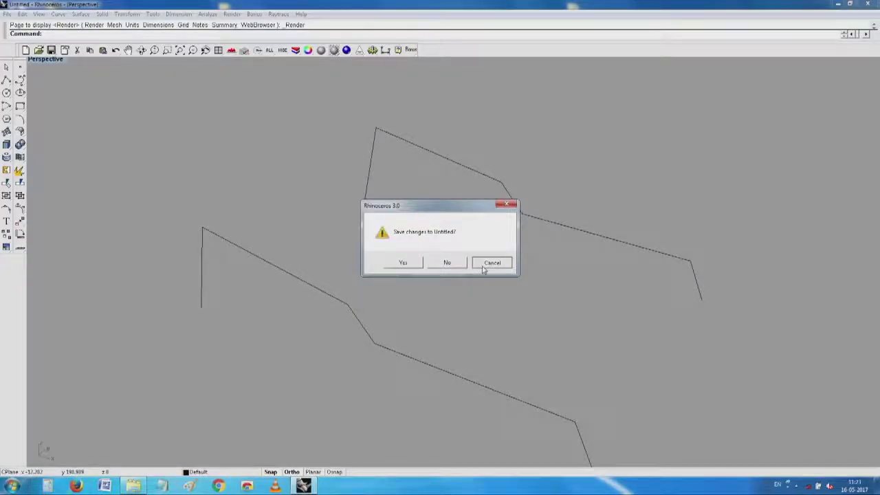
pyautogui.click(491, 263)
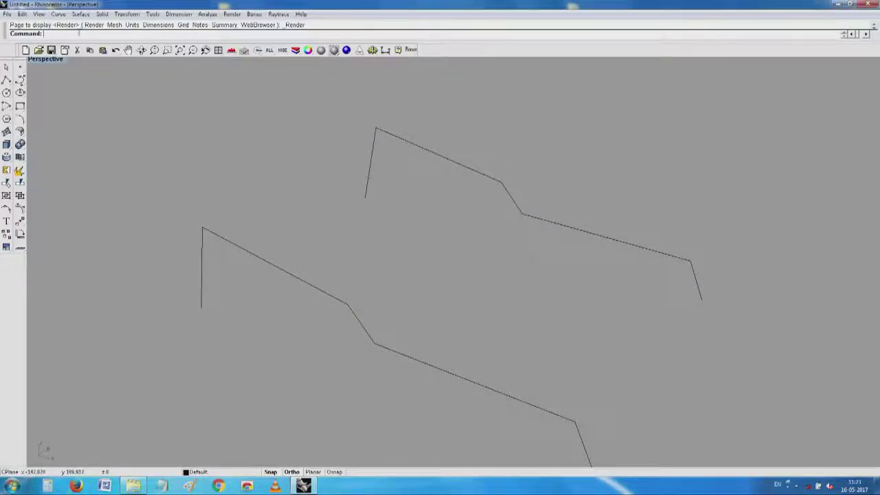
# Step: Open the NPTEL demo on the fly model from the Desktop without saving the untitled document
pyautogui.click(7, 14)
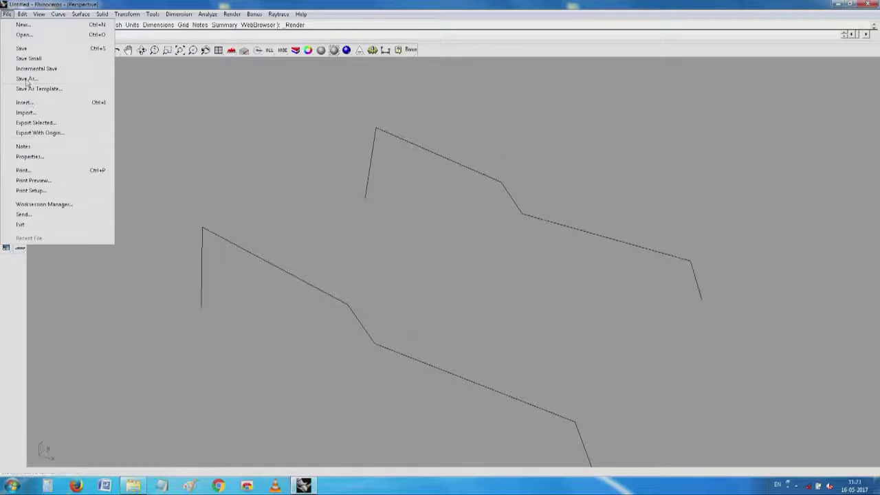
pyautogui.click(24, 35)
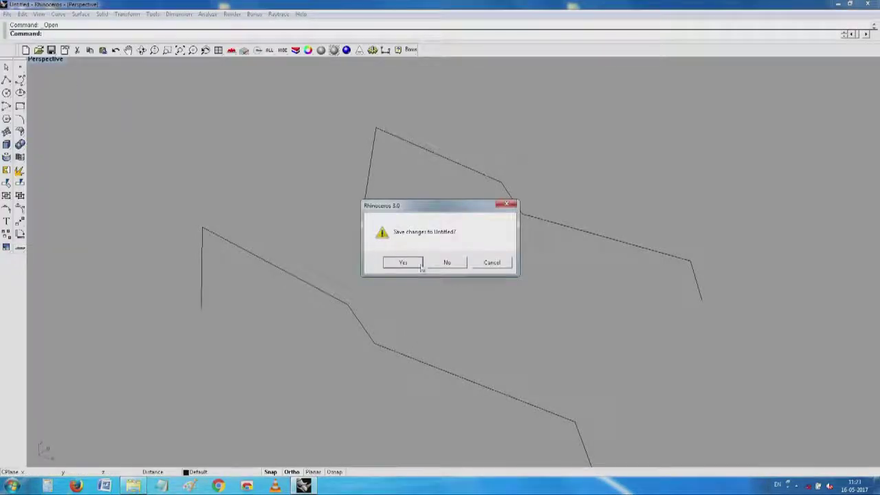
pyautogui.click(447, 262)
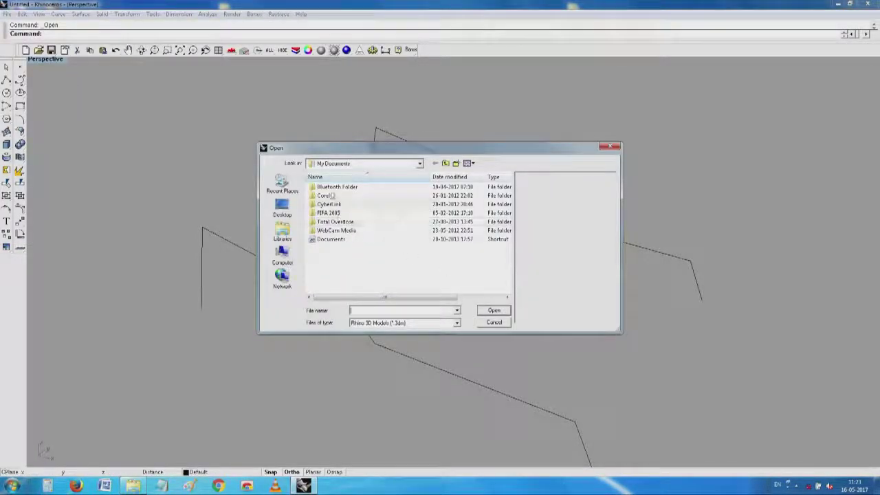
pyautogui.click(285, 213)
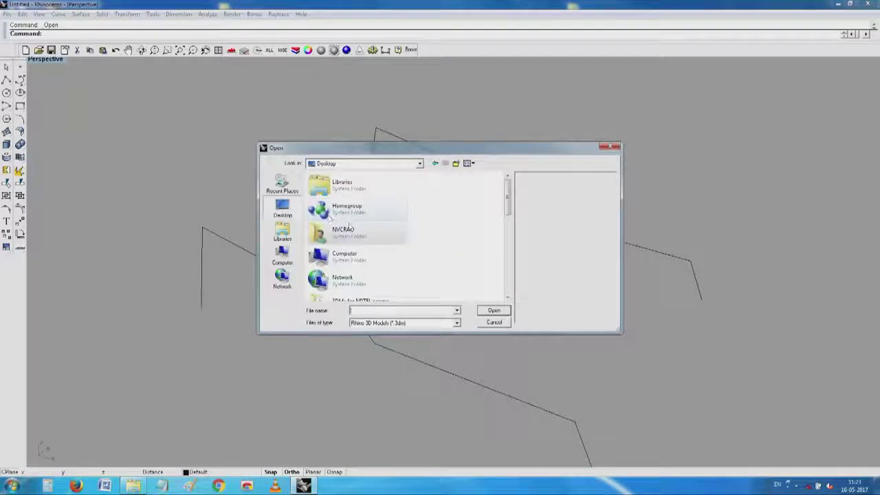
pyautogui.scroll(-10, 511, 258)
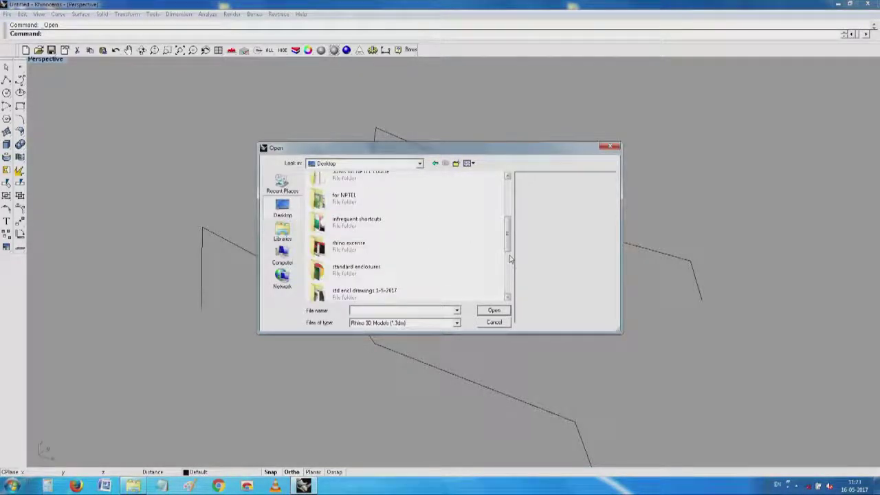
pyautogui.scroll(-3, 511, 268)
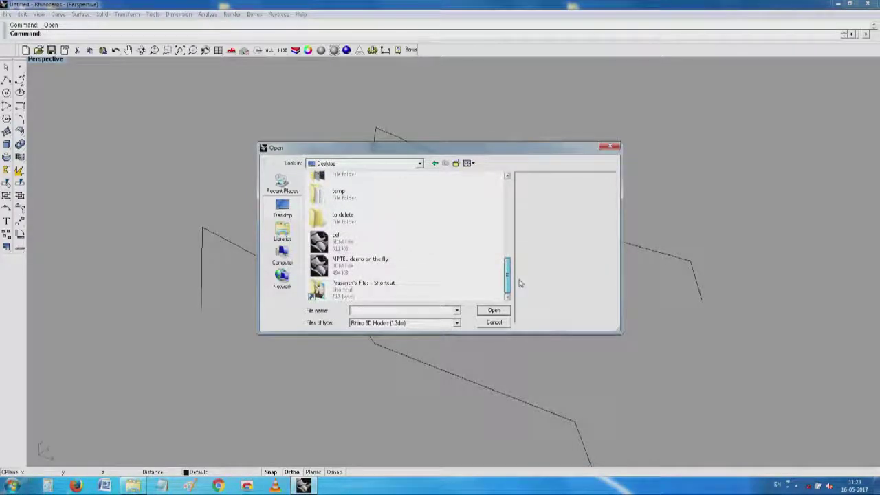
pyautogui.click(372, 261)
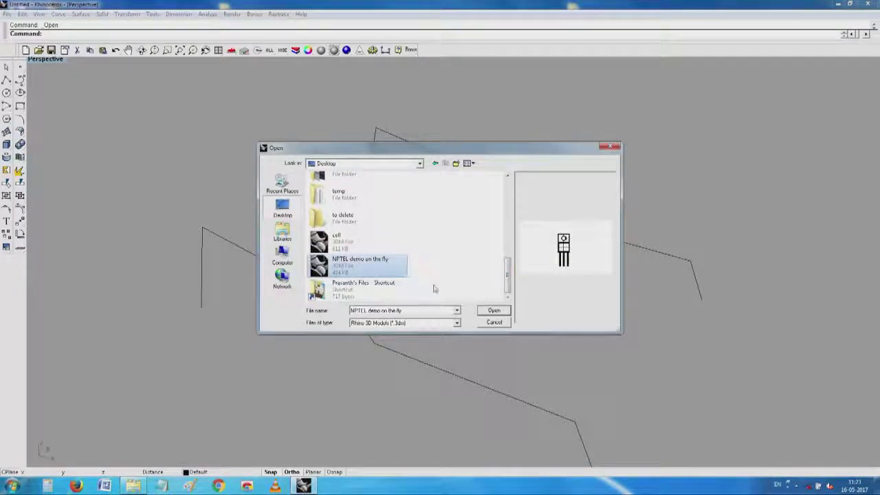
pyautogui.click(488, 311)
pyautogui.click(483, 279)
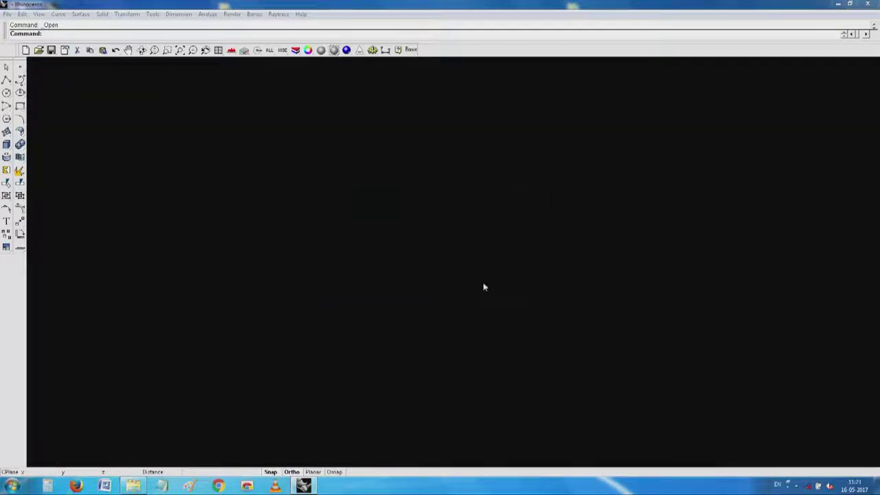
pyautogui.press('Return')
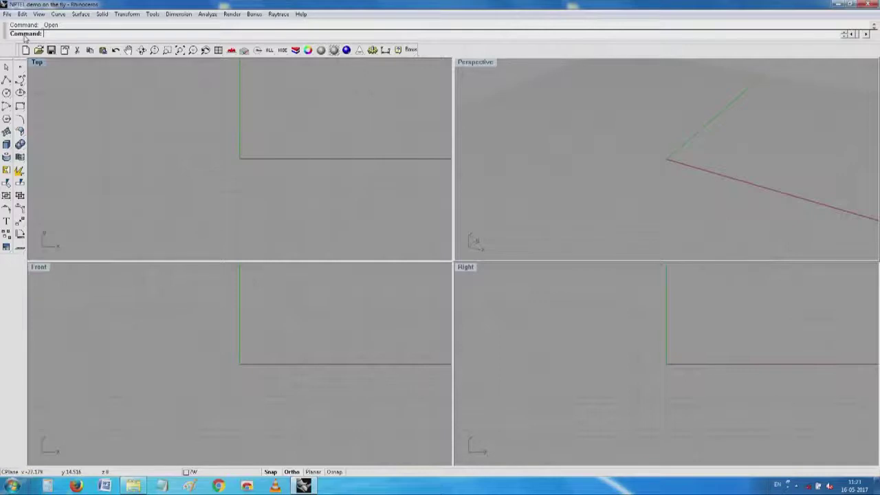
# Step: Try to fit the model's objects in view, maximize the Top viewport, and close the program without saving changes
pyautogui.click(179, 50)
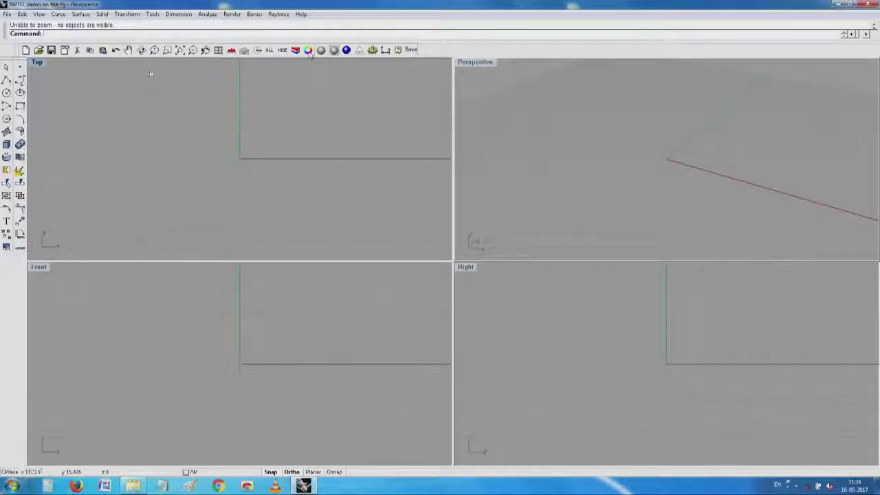
pyautogui.doubleClick(37, 62)
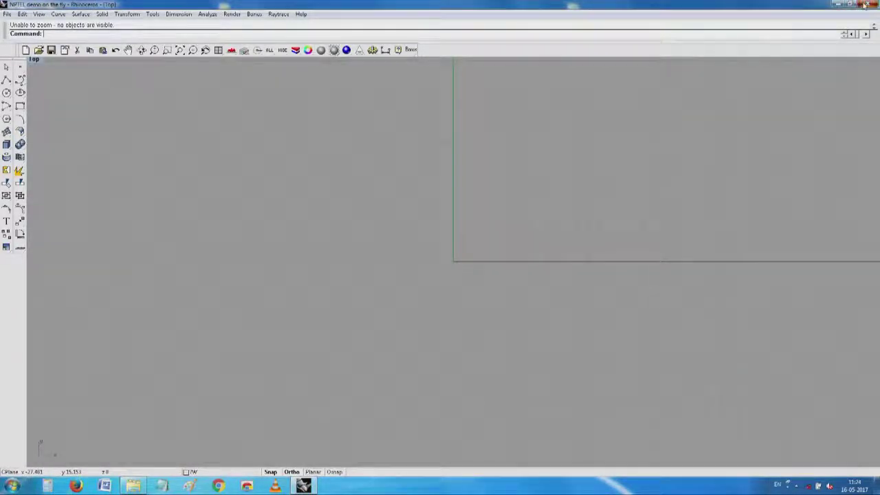
pyautogui.click(864, 4)
pyautogui.click(449, 261)
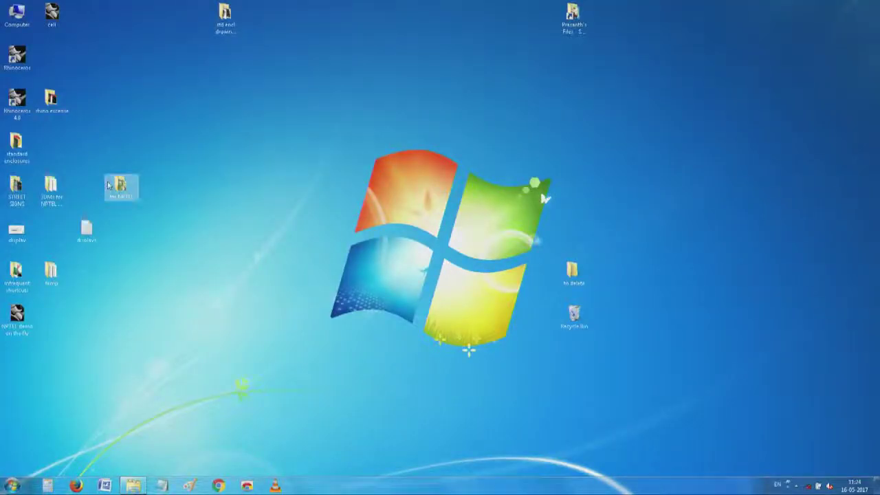
# Step: Open the regulator model from the rhino excense folder on the desktop and hide the grid in the Top viewport
pyautogui.doubleClick(52, 99)
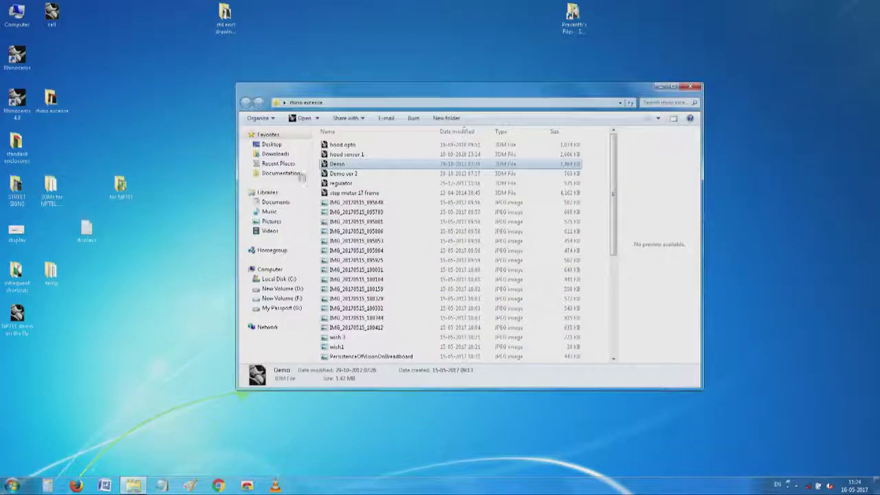
pyautogui.doubleClick(341, 184)
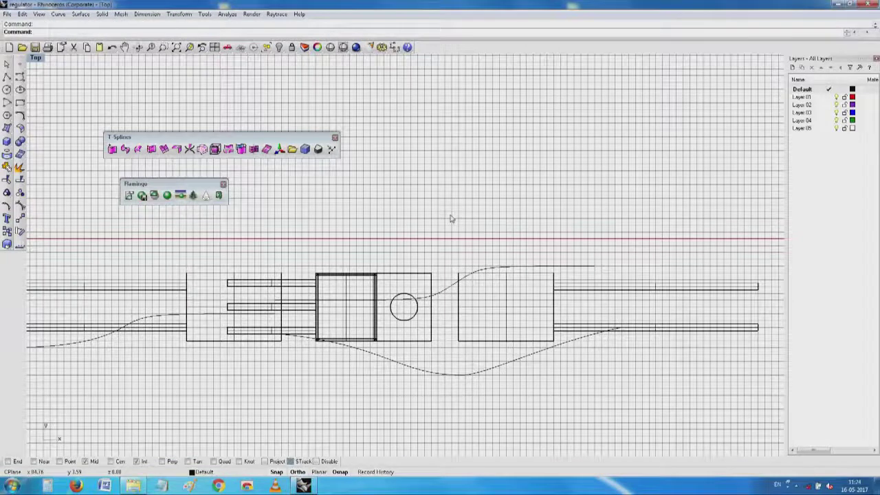
pyautogui.press('F7')
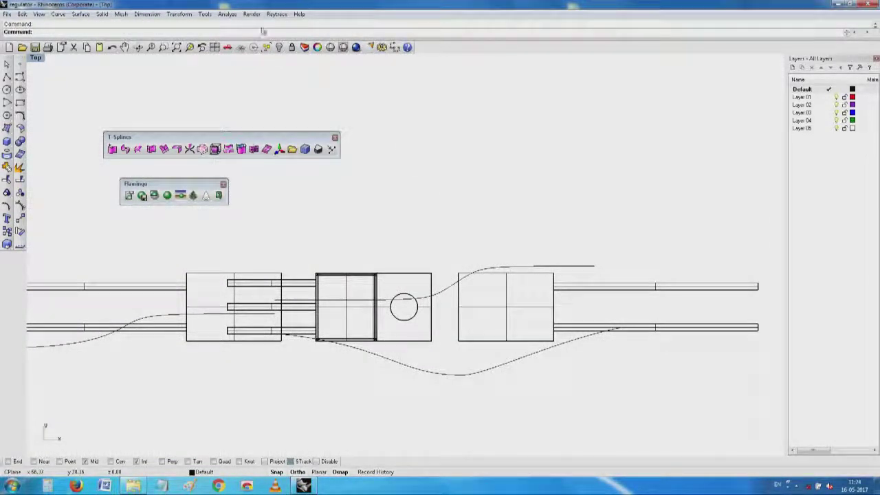
# Step: Delete every object from the regulator model and close the floating T-Splines and Flamingo toolbars
pyautogui.click(23, 14)
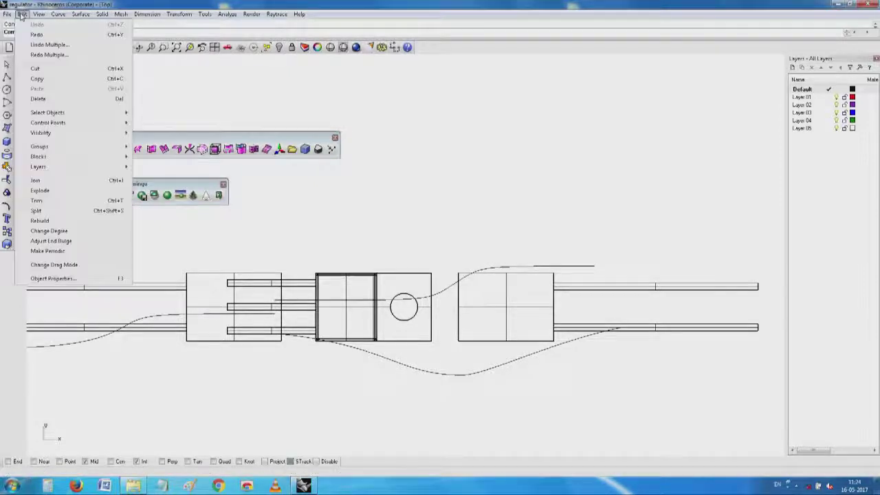
pyautogui.moveTo(57, 120)
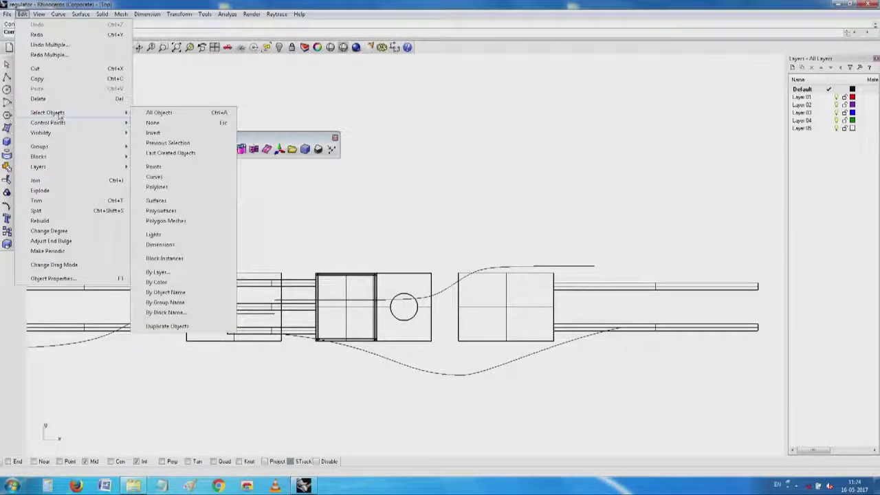
pyautogui.click(155, 114)
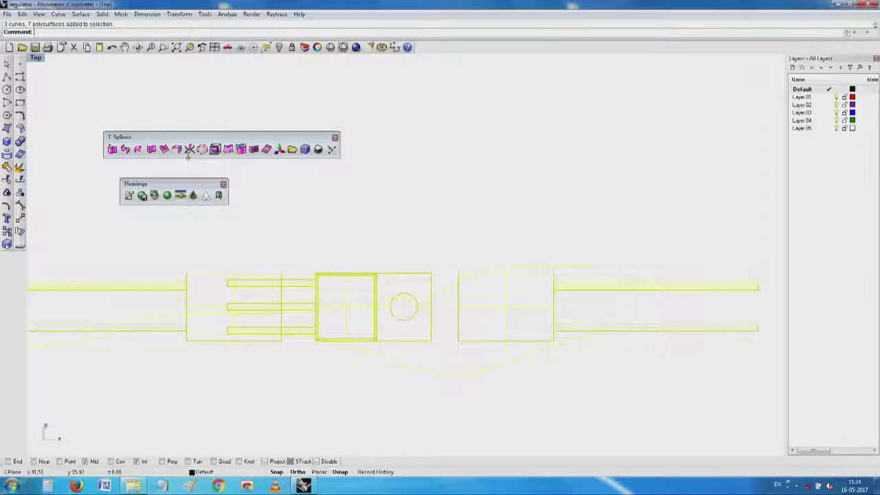
pyautogui.press('Delete')
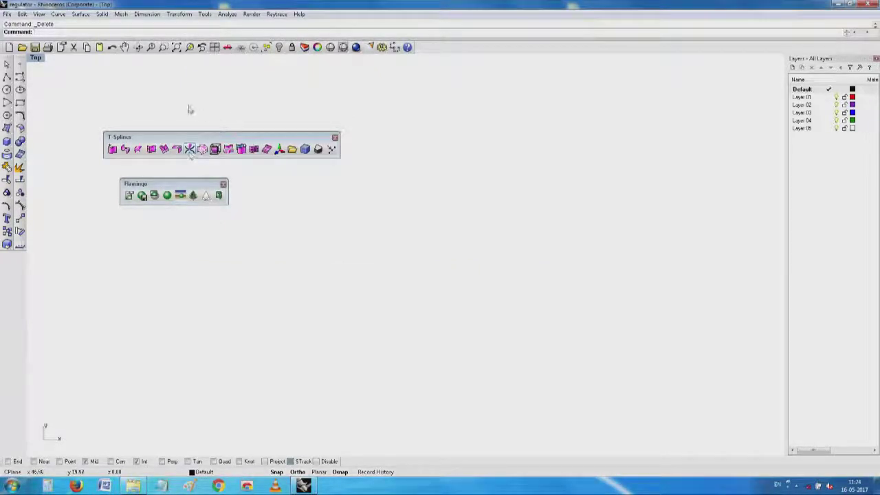
pyautogui.click(335, 137)
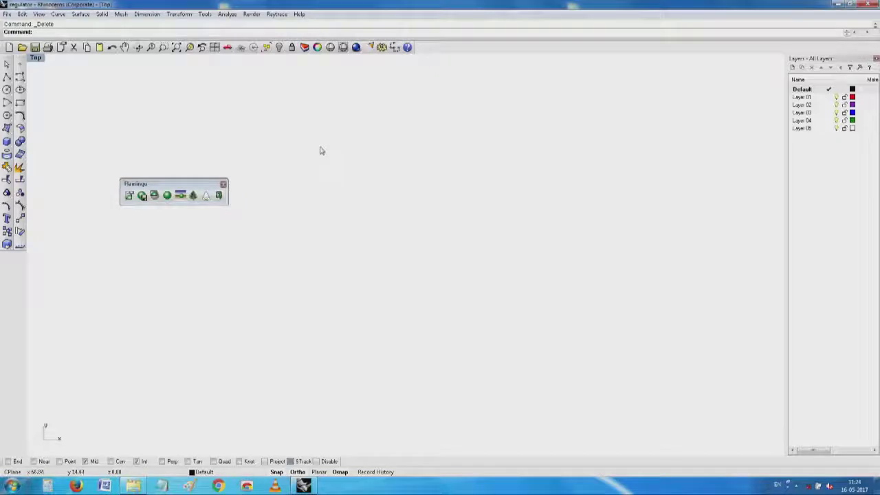
pyautogui.click(222, 184)
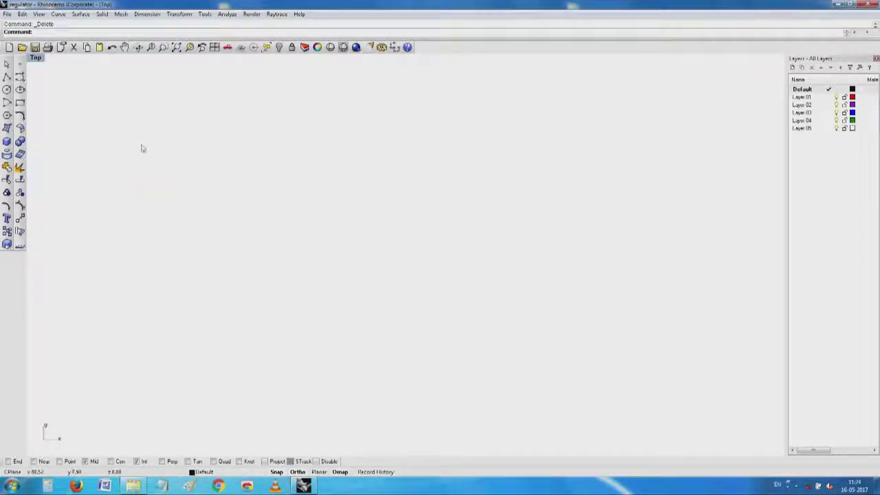
# Step: Restore the four-viewport layout and hide the grid in the Front, Right and Perspective viewports
pyautogui.doubleClick(36, 58)
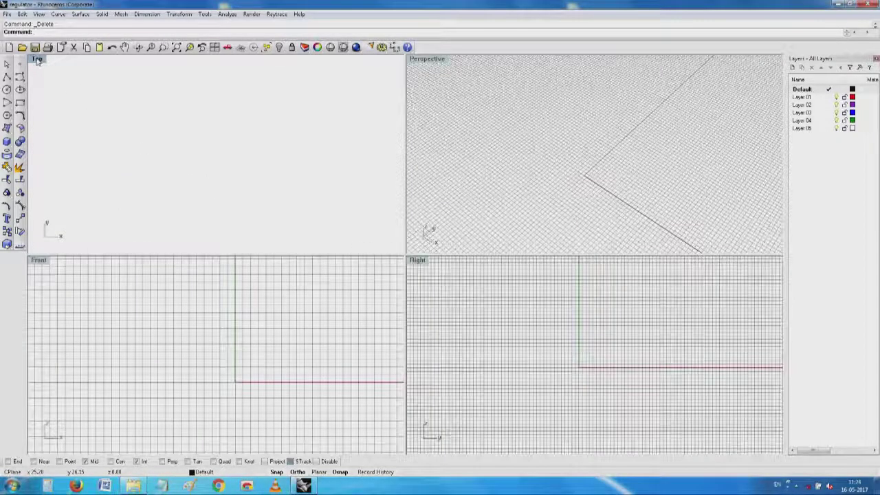
pyautogui.click(244, 296)
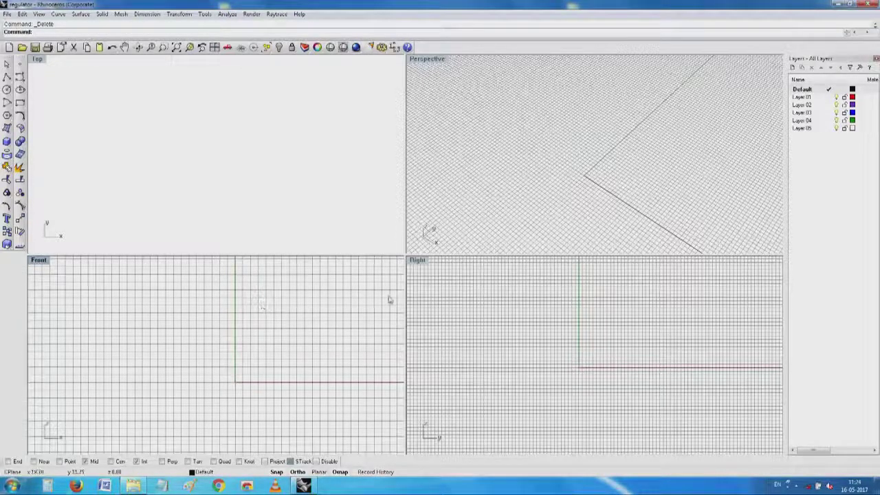
pyautogui.press('F7')
pyautogui.click(467, 309)
pyautogui.press('F7')
pyautogui.click(481, 181)
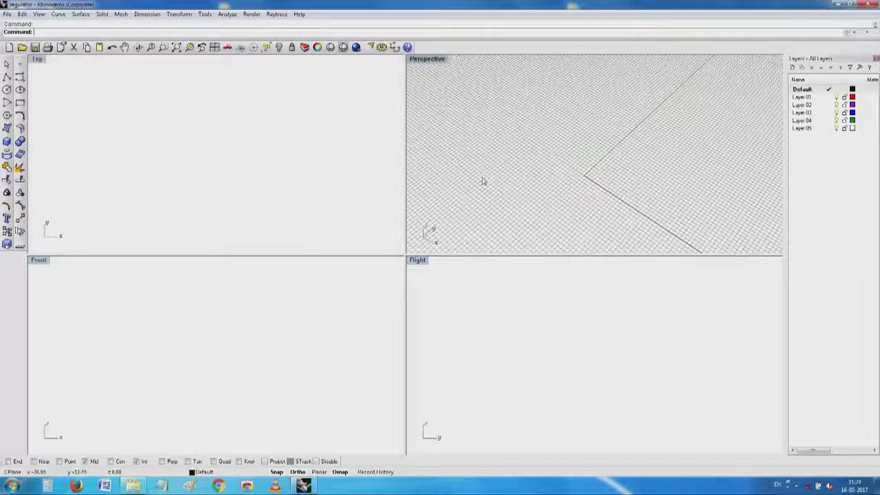
pyautogui.press('F7')
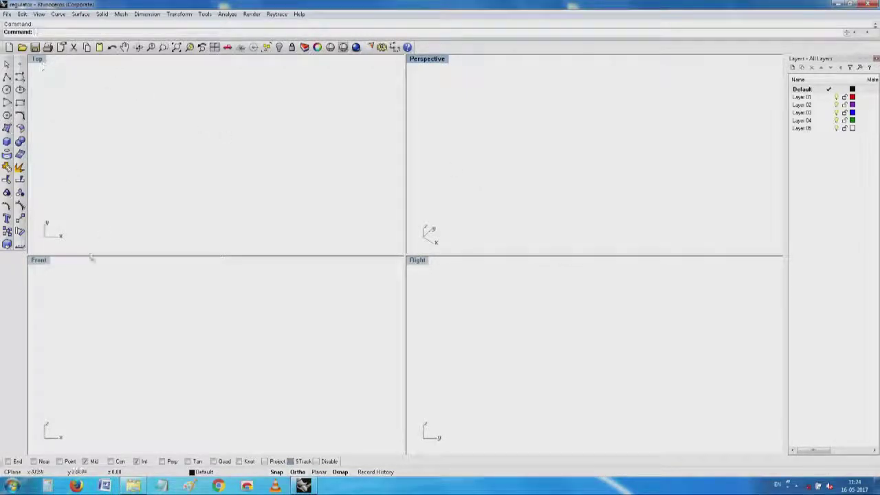
# Step: With Ortho off, draw an open five-segment polyline in the maximized Front viewport: steep rise, sloping top, short step down, second slope, end drop
pyautogui.doubleClick(42, 262)
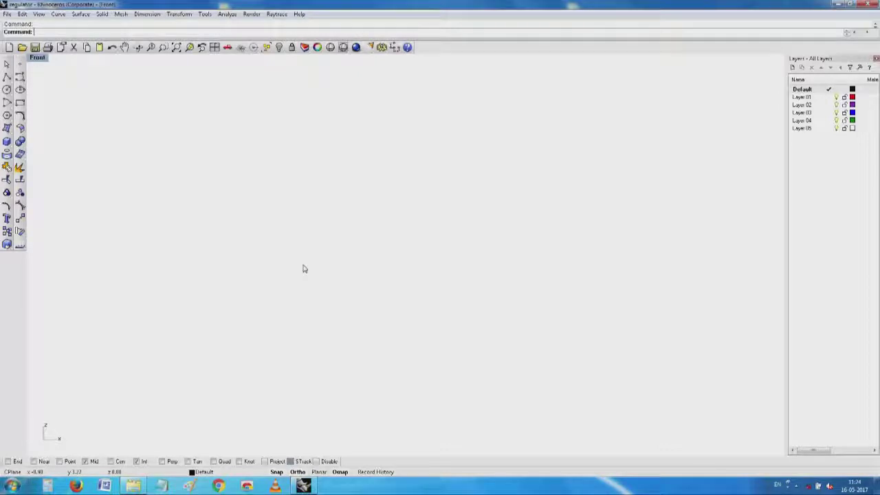
pyautogui.click(57, 14)
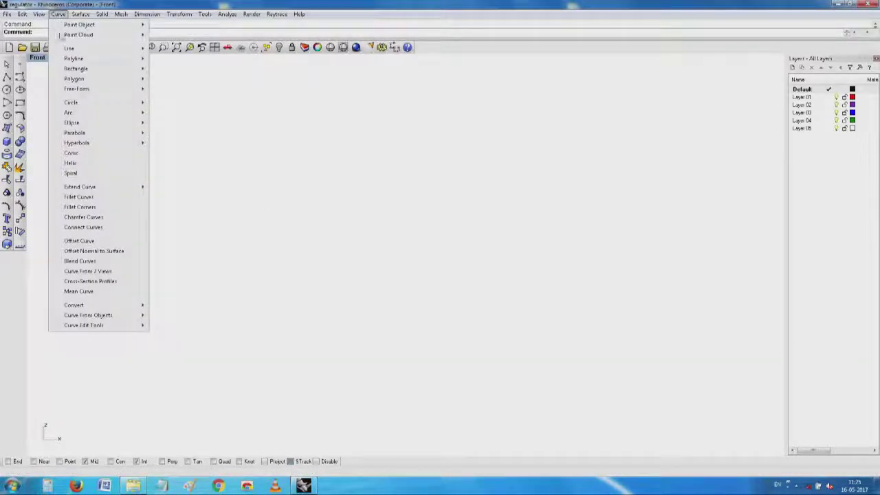
pyautogui.moveTo(76, 66)
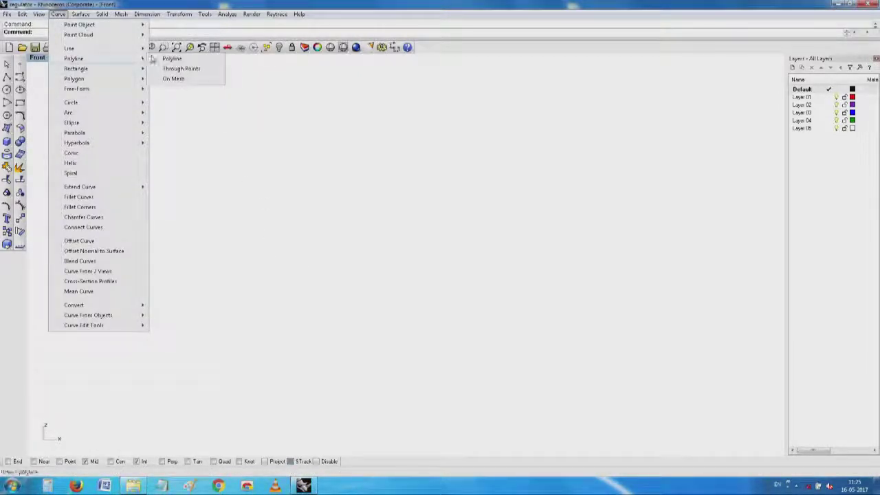
pyautogui.click(169, 59)
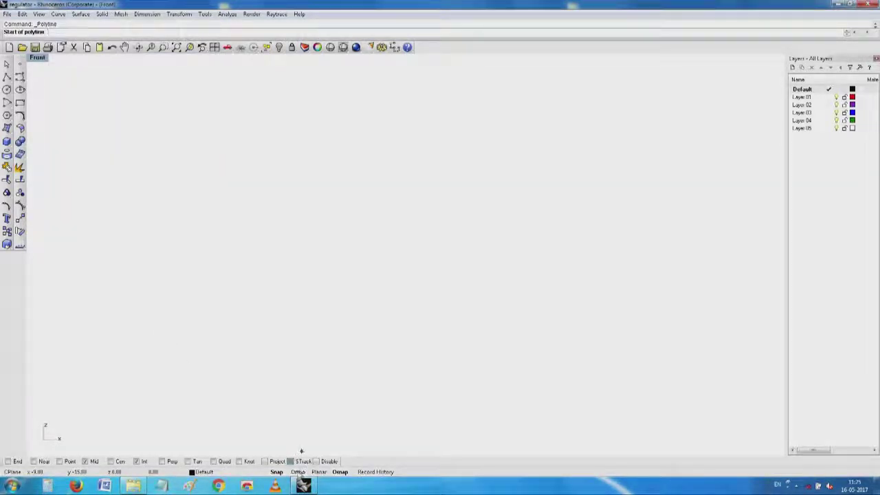
pyautogui.click(127, 318)
pyautogui.click(148, 205)
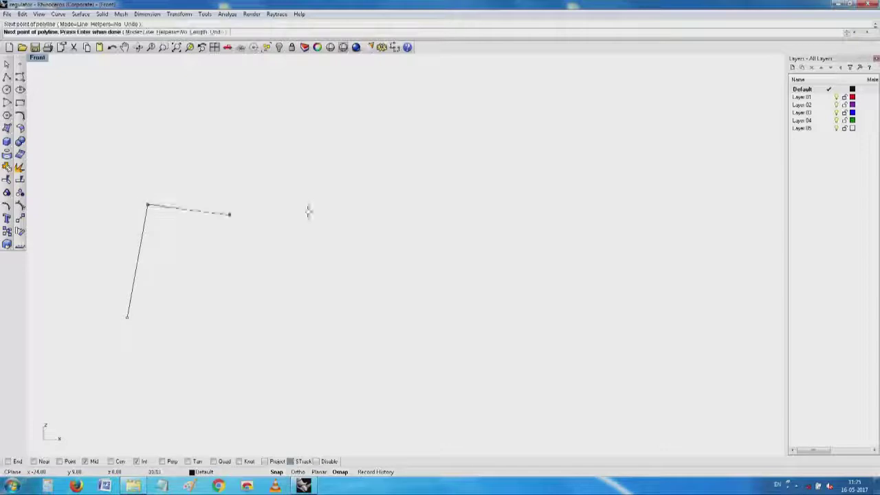
pyautogui.click(405, 225)
pyautogui.click(425, 256)
pyautogui.click(651, 277)
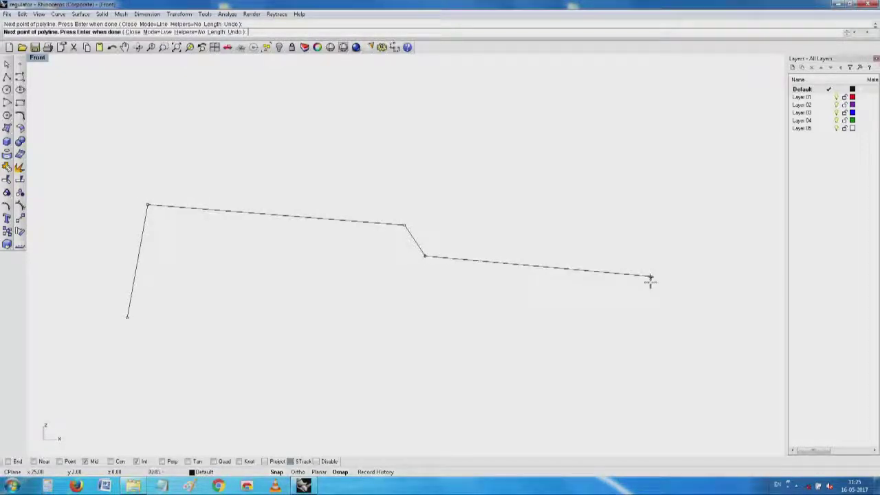
pyautogui.click(671, 317)
pyautogui.press('Return')
# Step: Save the regulator file with the new stepped profile and clear the selection
pyautogui.click(669, 317)
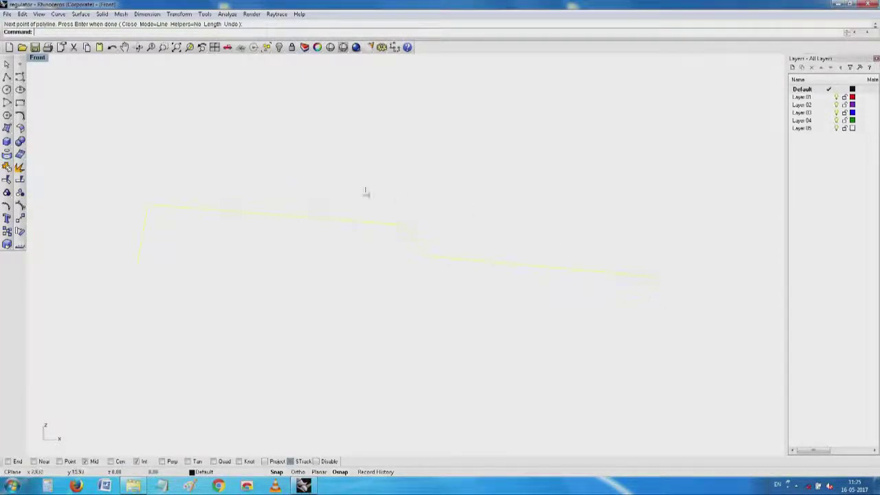
pyautogui.click(34, 47)
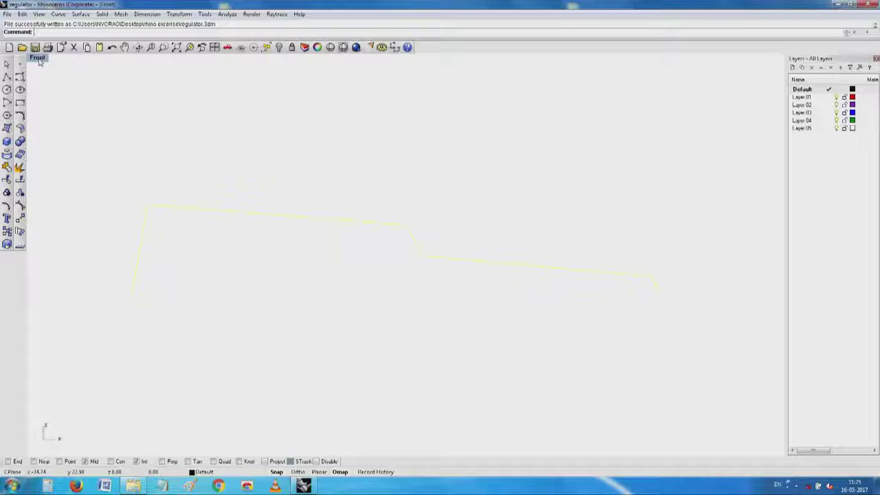
pyautogui.press('Escape')
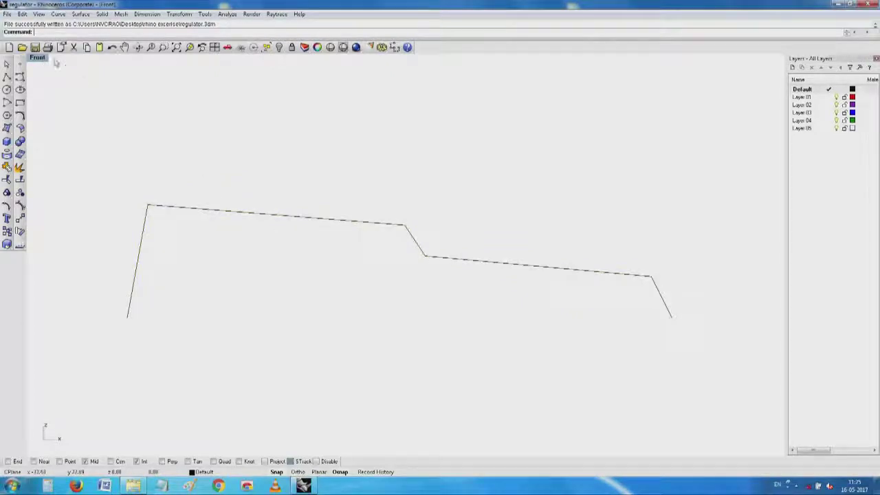
# Step: Copy and paste the stepped profile, and move the copy about 22 units along Y in the Top viewport
pyautogui.doubleClick(37, 58)
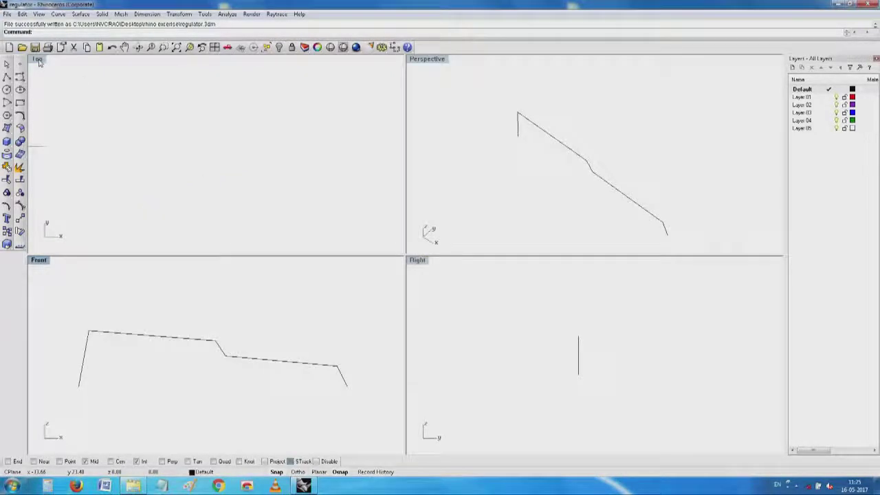
pyautogui.click(37, 59)
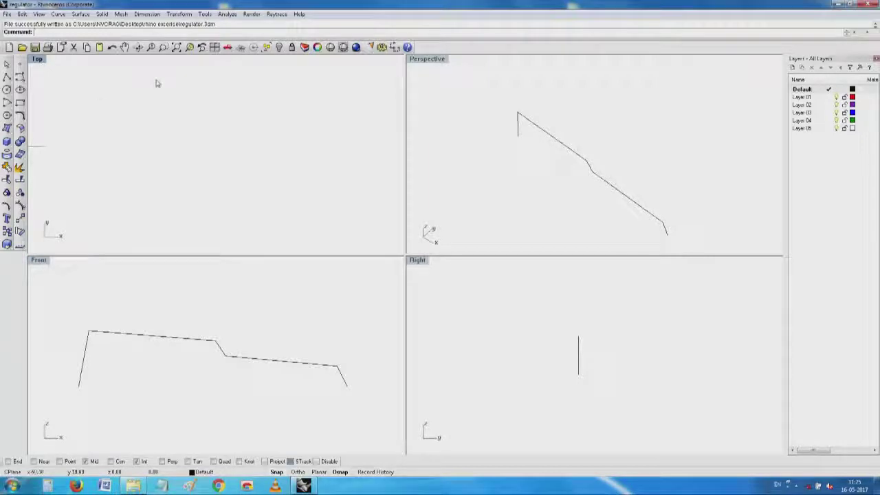
pyautogui.click(176, 48)
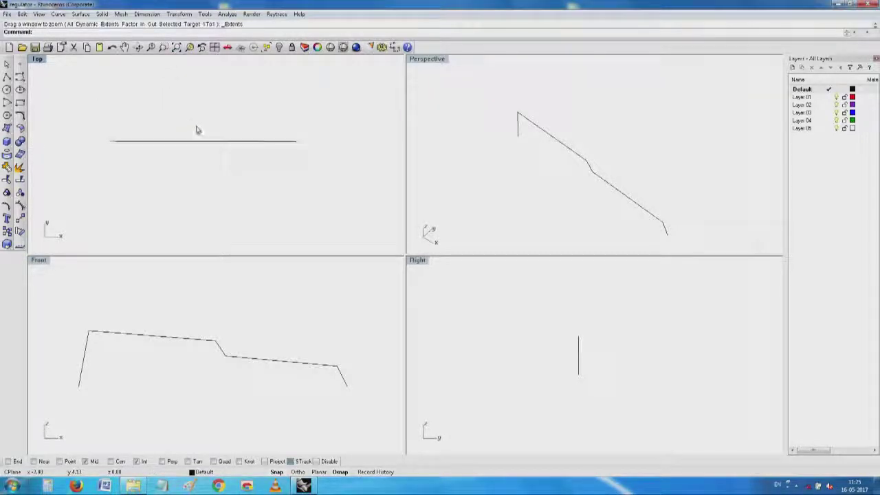
pyautogui.click(195, 142)
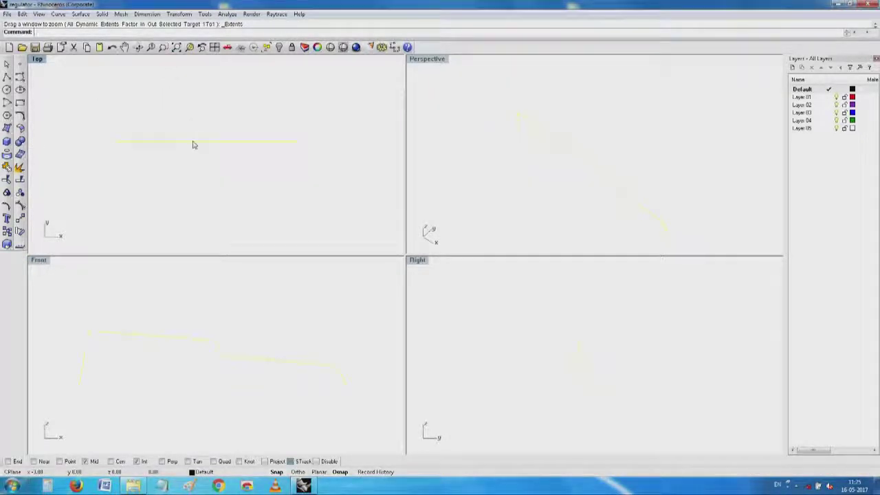
pyautogui.hotkey('ctrl', 'c')
pyautogui.hotkey('ctrl', 'v')
pyautogui.moveTo(197, 142); pyautogui.dragTo(197, 68)
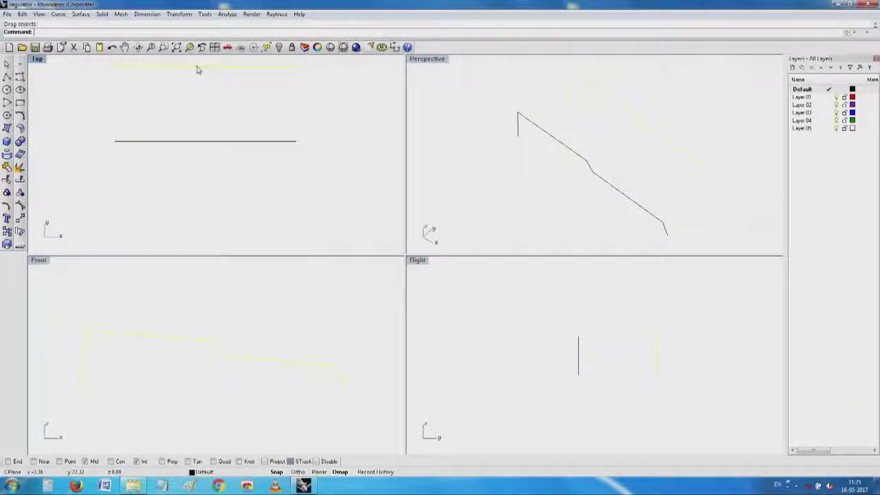
# Step: Inspect both profiles in Perspective, and with Ortho on move the front profile to about 28 units from the other in the Top viewport
pyautogui.click(450, 96)
pyautogui.moveTo(517, 90); pyautogui.dragTo(534, 81, button='right')
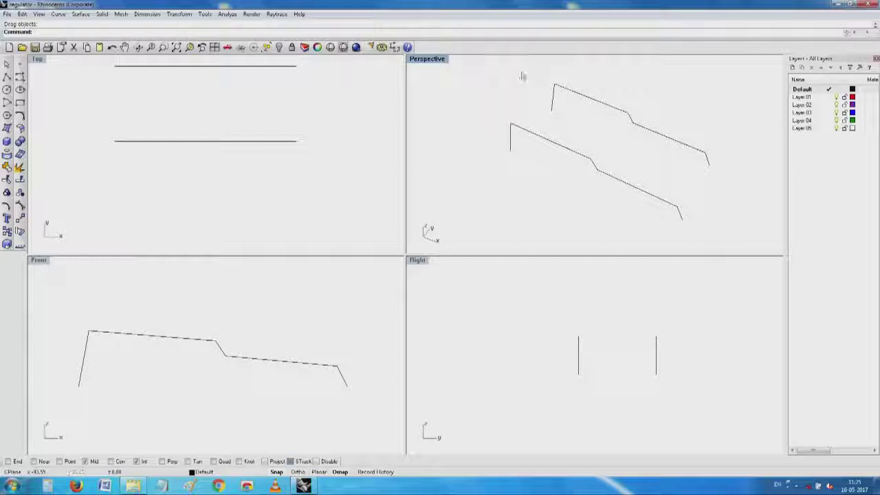
pyautogui.doubleClick(430, 59)
pyautogui.scroll(-1, 427, 143)
pyautogui.moveTo(428, 143); pyautogui.dragTo(454, 132, button='right')
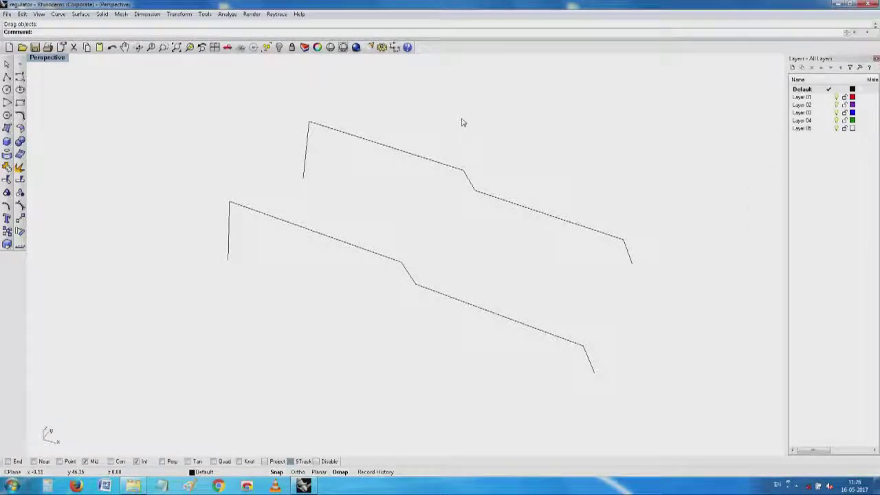
pyautogui.doubleClick(48, 57)
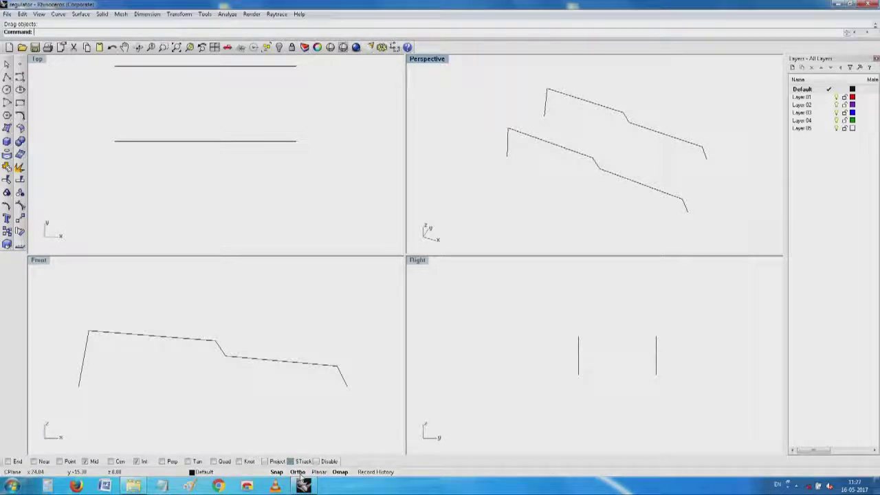
pyautogui.moveTo(249, 142); pyautogui.dragTo(255, 170)
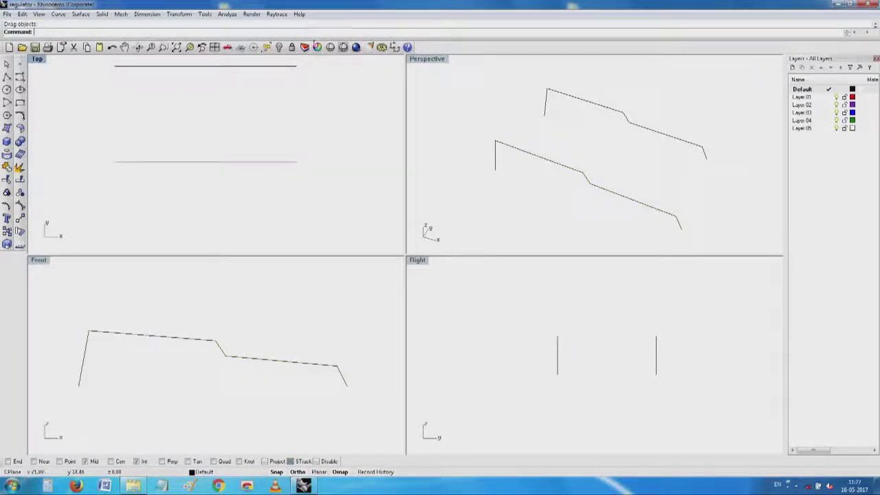
# Step: Add an aligned dimension between the two profiles near their ends and show it in the maximized Top viewport
pyautogui.click(395, 47)
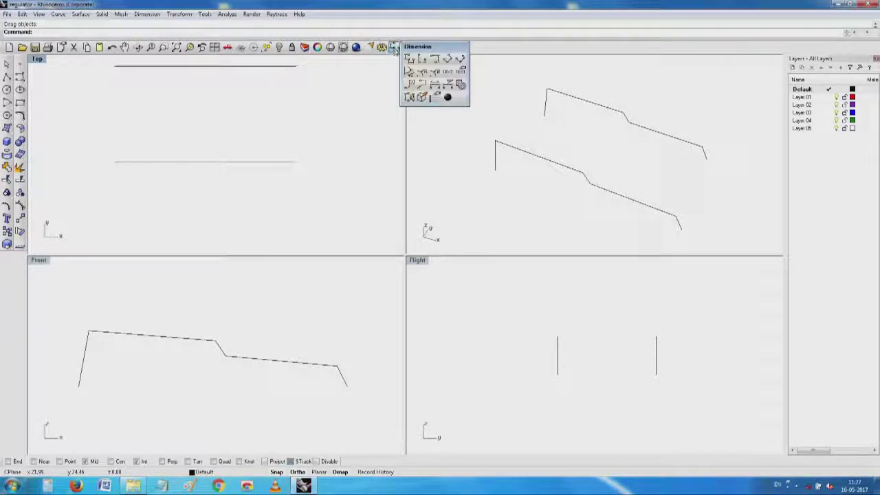
pyautogui.click(447, 60)
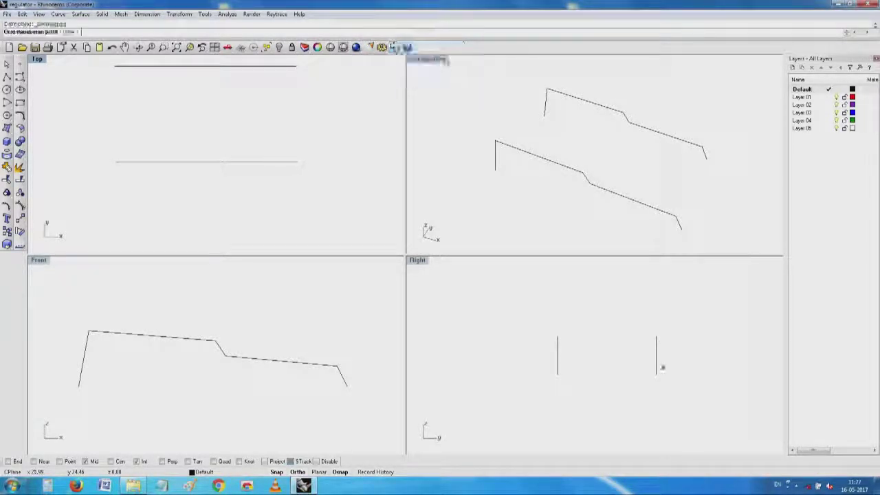
pyautogui.click(293, 163)
pyautogui.click(293, 69)
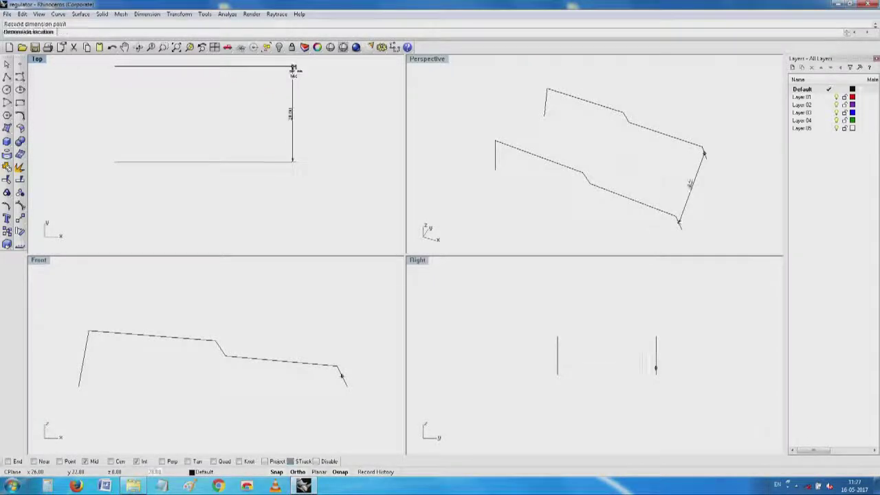
pyautogui.click(295, 113)
pyautogui.scroll(3, 306, 110)
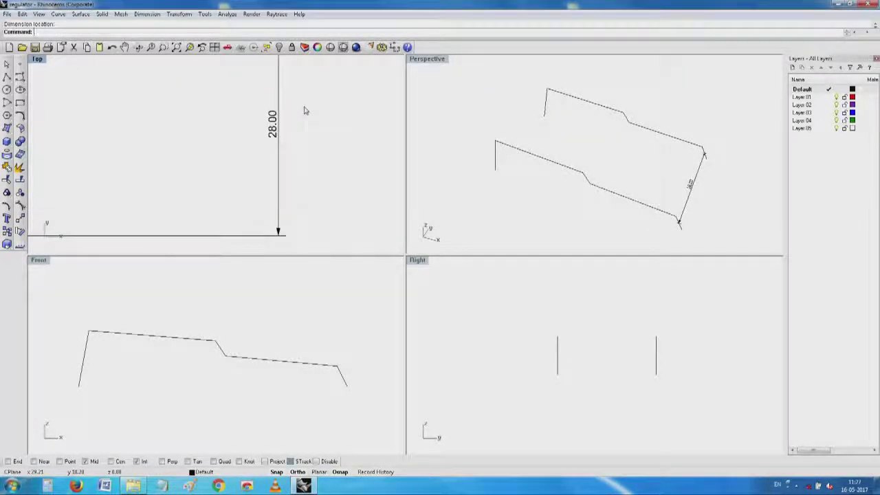
pyautogui.scroll(-1, 305, 112)
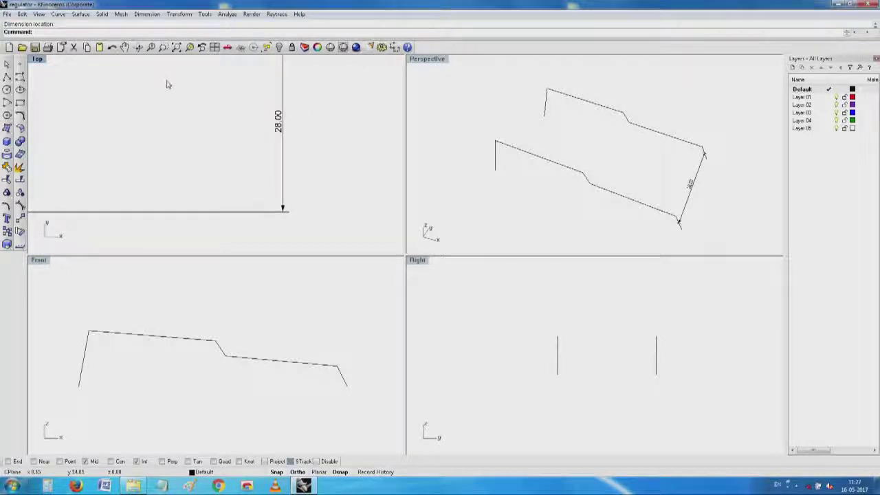
pyautogui.doubleClick(37, 59)
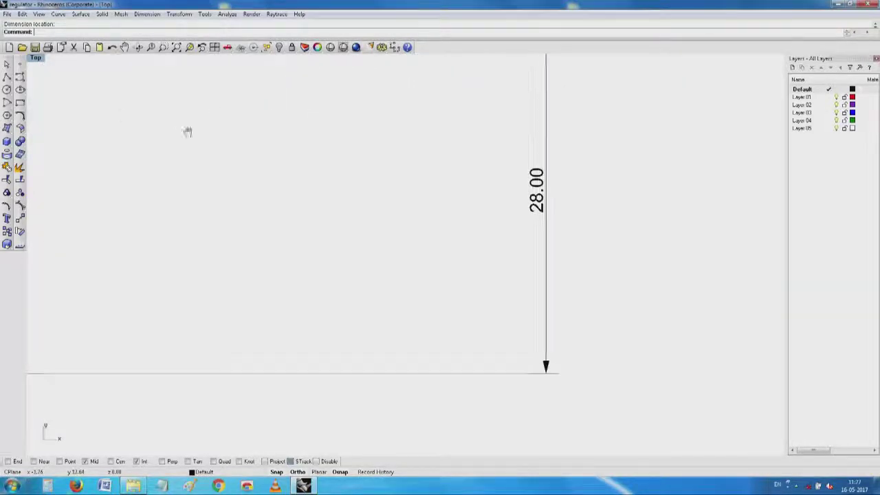
pyautogui.scroll(-3, 248, 184)
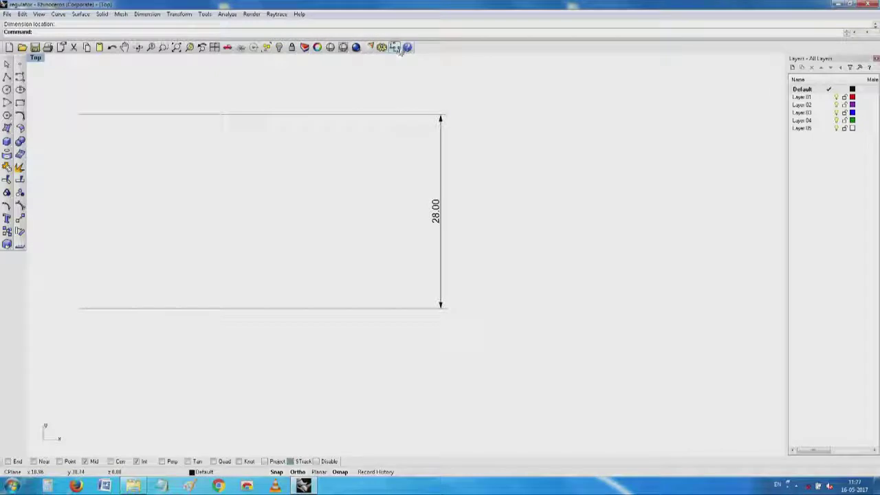
# Step: Add an aligned dimension along the back profile's length, place it just above the profile, and return to the four-viewport layout
pyautogui.press('Return')
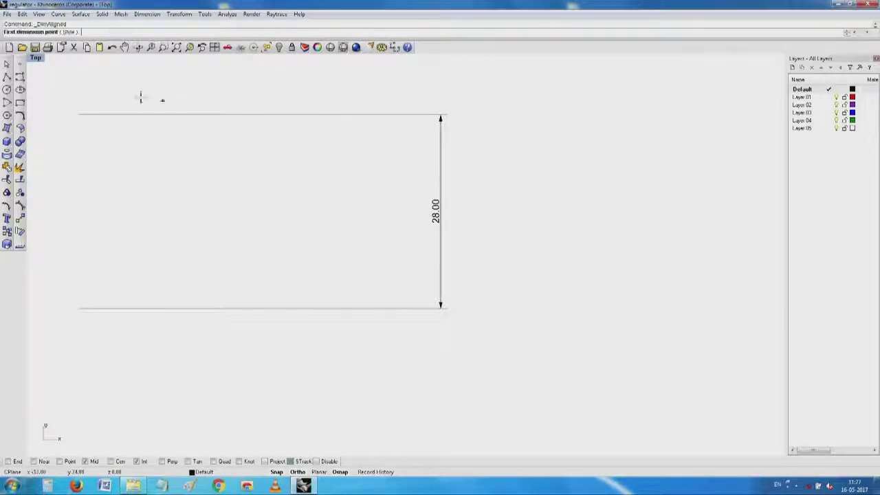
pyautogui.click(79, 114)
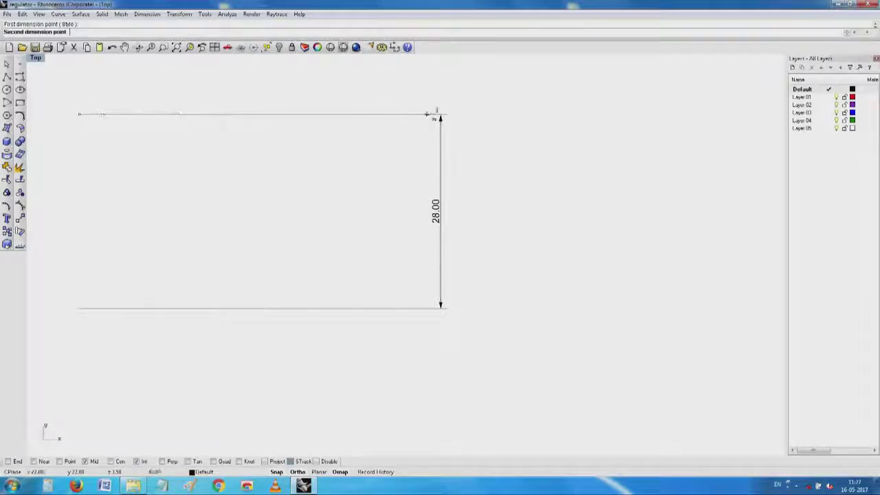
pyautogui.click(441, 114)
pyautogui.click(435, 103)
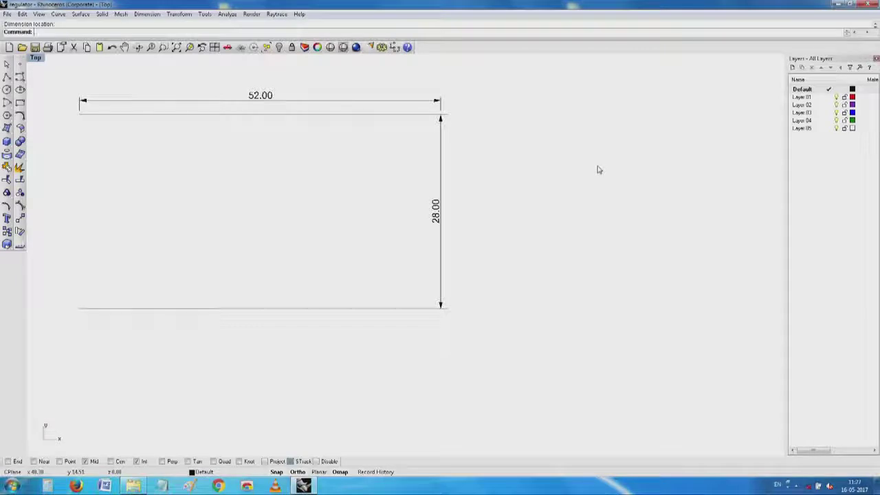
pyautogui.doubleClick(37, 58)
pyautogui.moveTo(283, 132); pyautogui.dragTo(306, 152, button='right')
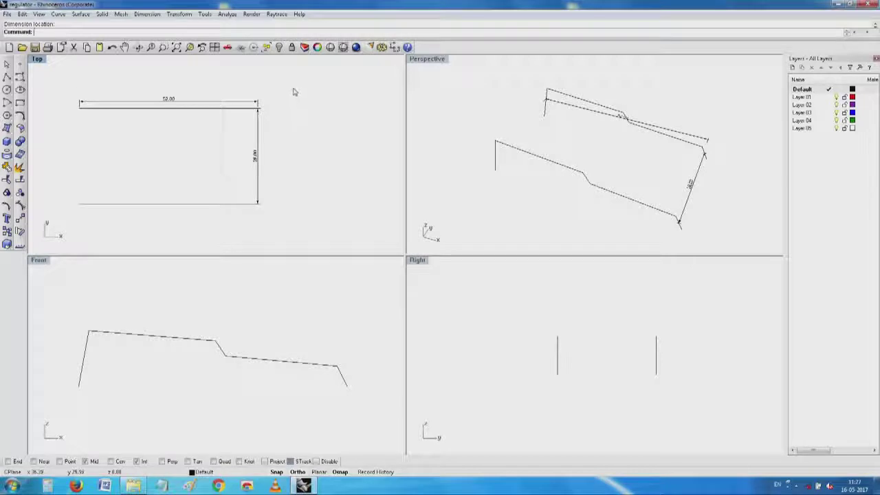
# Step: Show control points on both profiles and dimensions, and move the lower-end points along X in Top until the length dimension reads about 67
pyautogui.moveTo(293, 89); pyautogui.dragTo(52, 238)
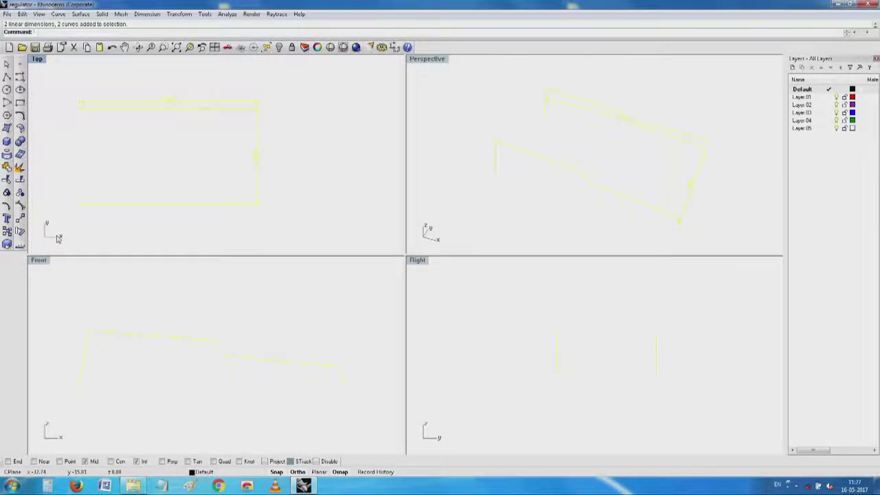
pyautogui.press('F10')
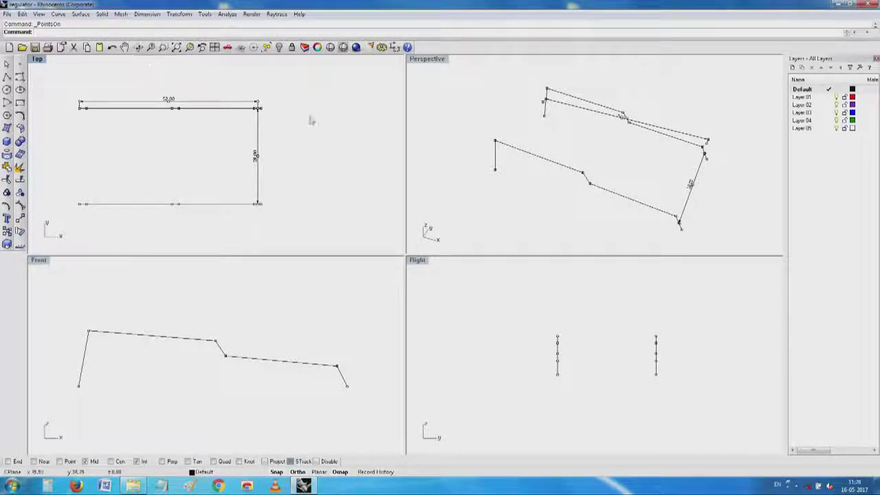
pyautogui.moveTo(312, 93); pyautogui.dragTo(239, 231)
pyautogui.moveTo(260, 145); pyautogui.dragTo(294, 141)
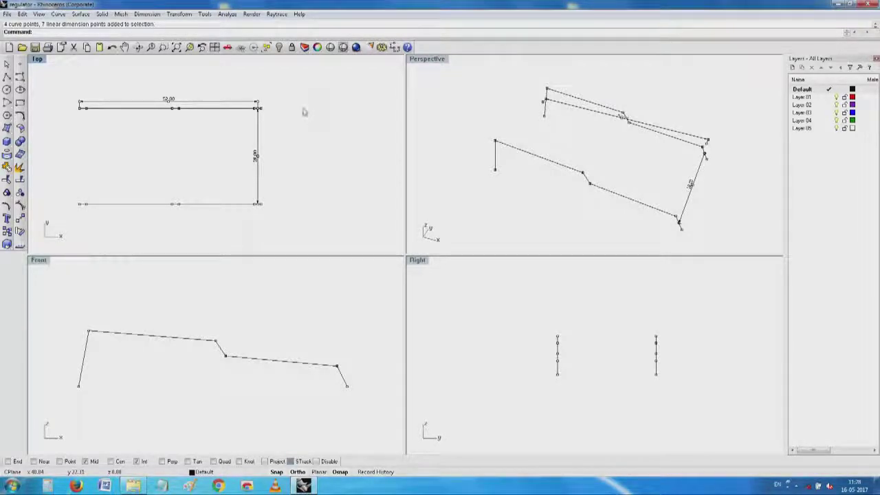
pyautogui.moveTo(218, 89); pyautogui.dragTo(275, 220)
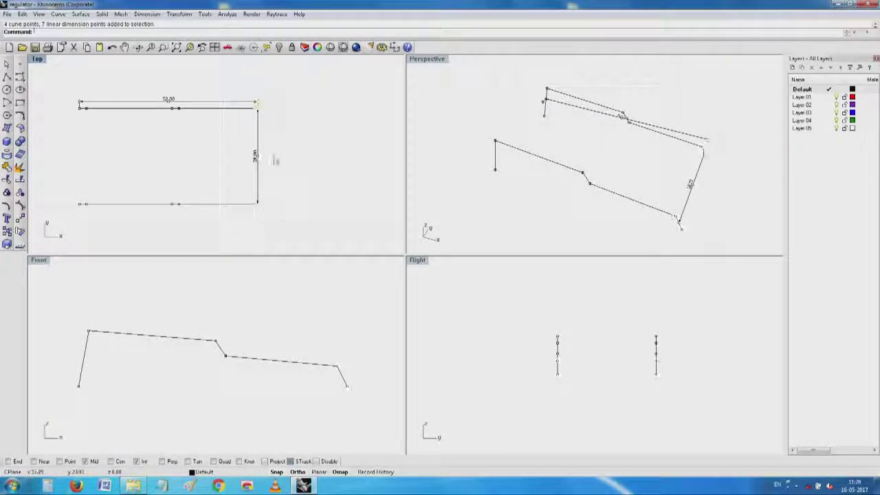
pyautogui.moveTo(262, 108); pyautogui.dragTo(312, 109)
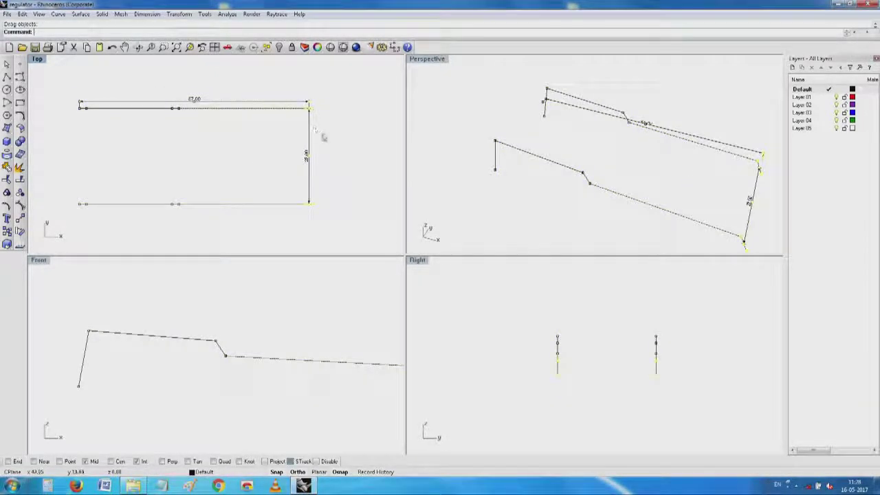
# Step: Select the step's control points on both profiles in the Front viewport and shift them along X to about midway along the lengthened profiles
pyautogui.click(185, 306)
pyautogui.moveTo(181, 300); pyautogui.dragTo(241, 382)
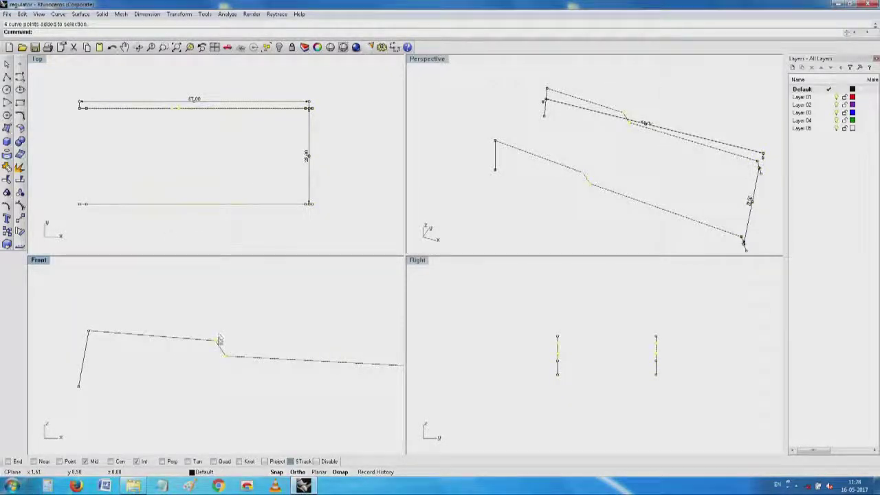
pyautogui.moveTo(219, 340); pyautogui.dragTo(253, 342)
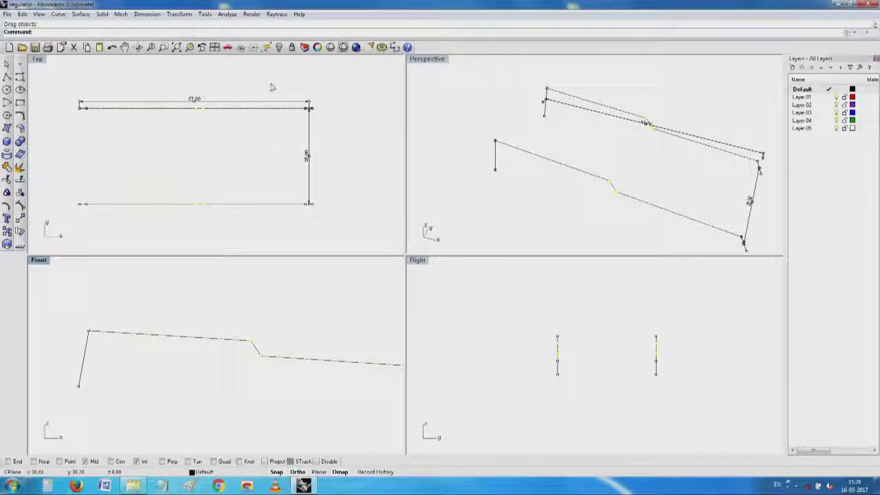